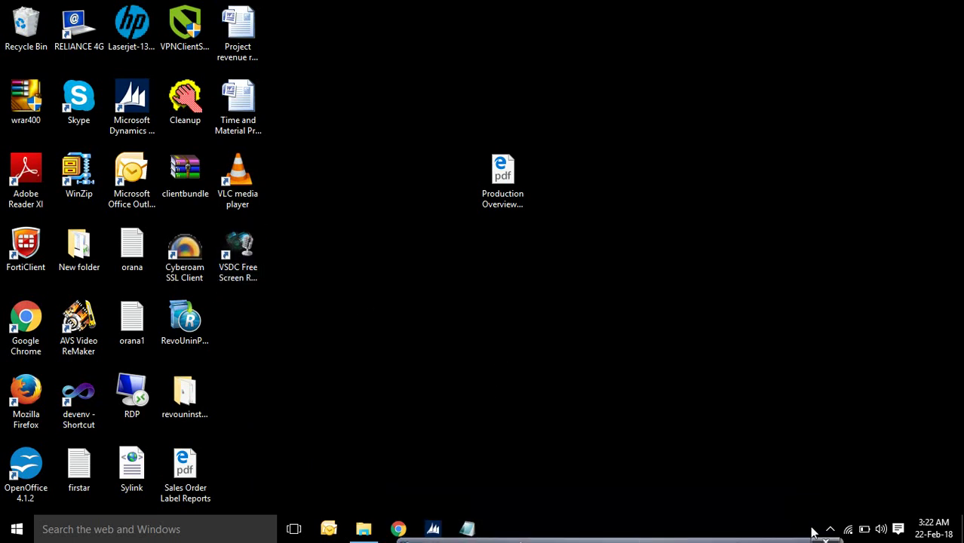
- Dismiss the screen recorder's tray menu and restore the Dynamics AX window on Accounts receivable
click(830, 530)
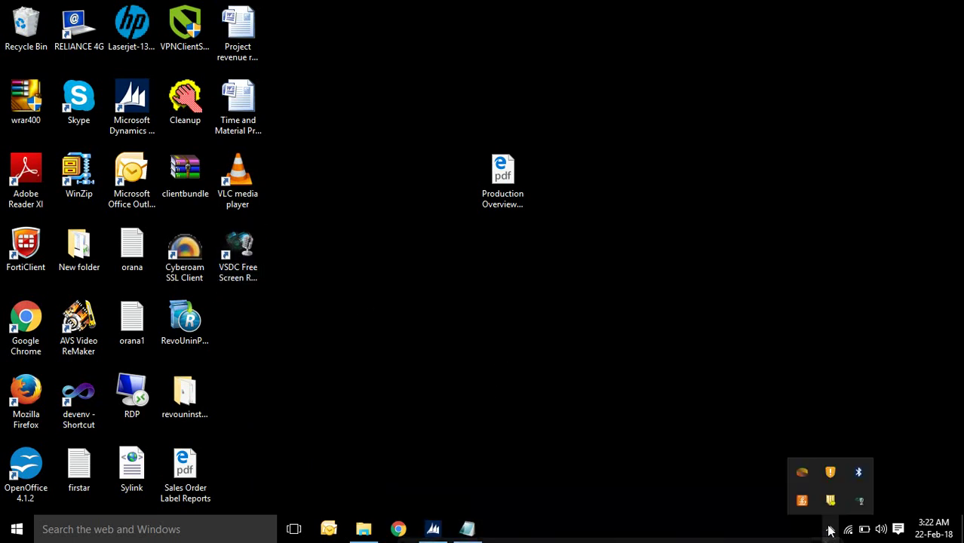
right_click(859, 500)
click(485, 424)
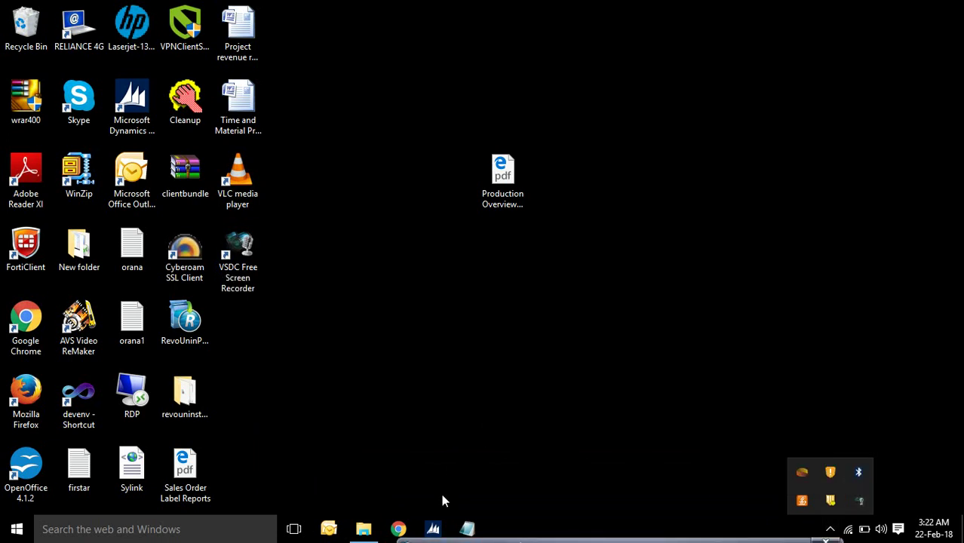
click(433, 529)
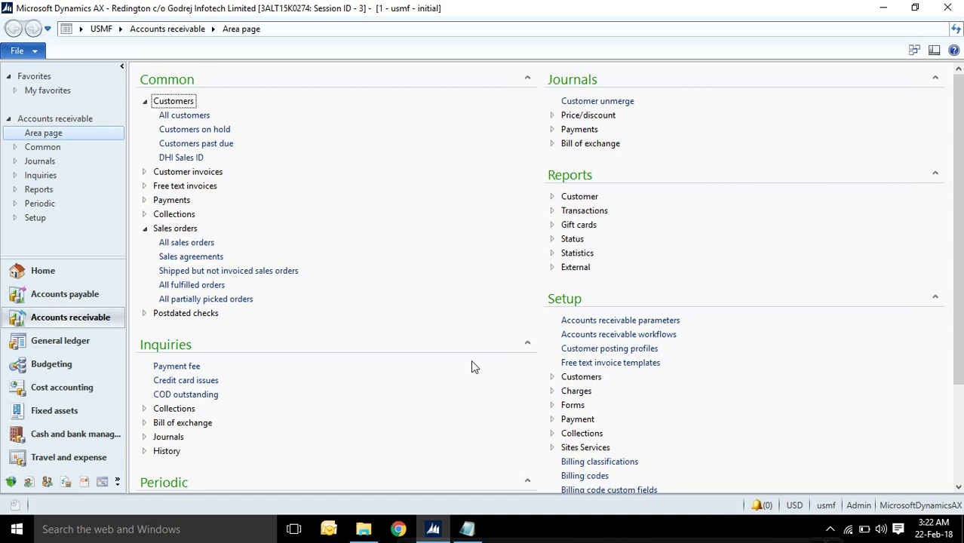
drag(959, 270, 959, 345)
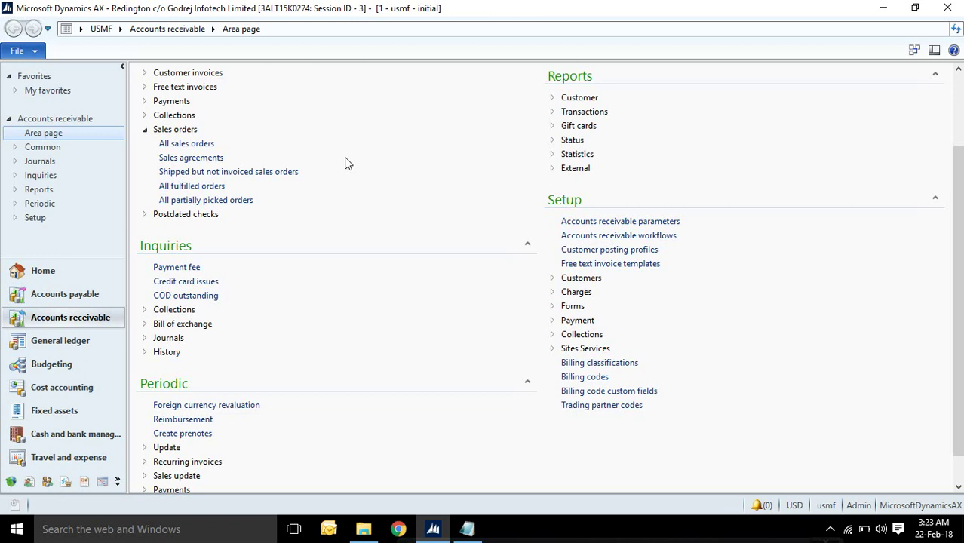
click(120, 29)
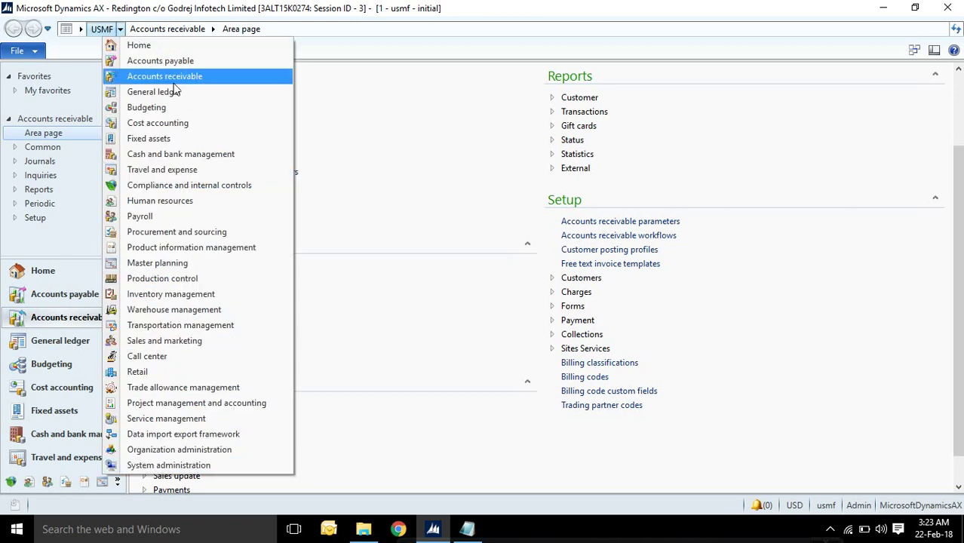
click(416, 203)
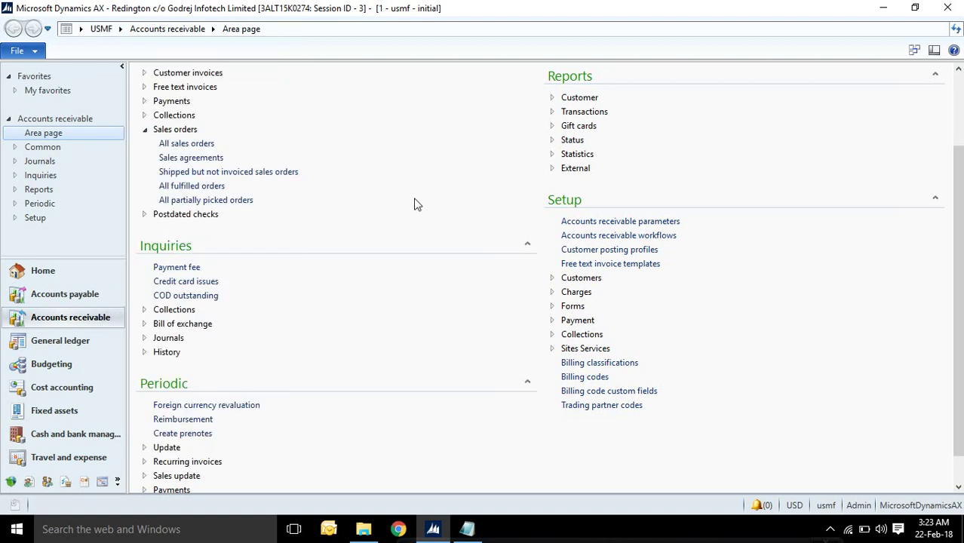
click(117, 481)
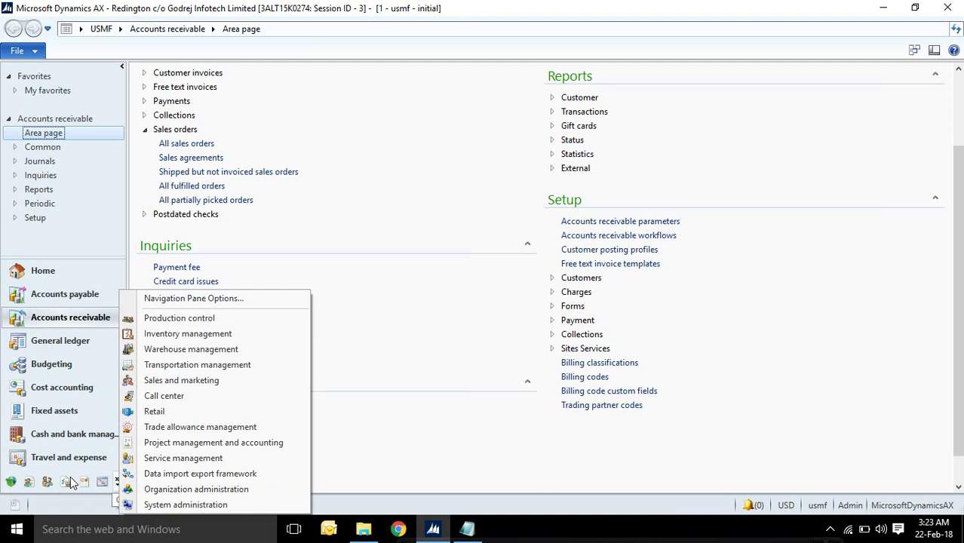
click(190, 295)
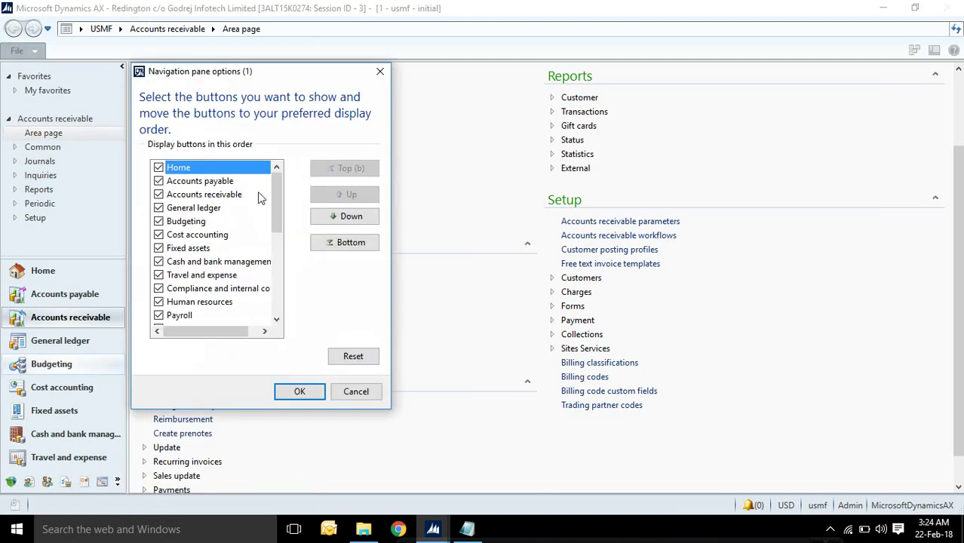
mouse_move(271, 187)
mouse_down()
mouse_move(273, 275)
mouse_move(281, 180)
mouse_up()
click(356, 392)
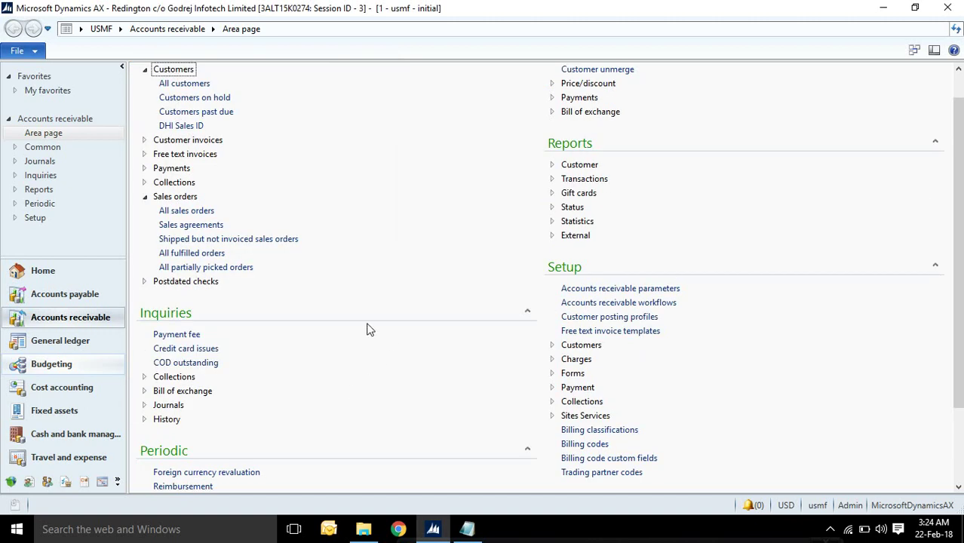
- Switch to General ledger, browsing the module and company lists while staying in USMF
click(67, 338)
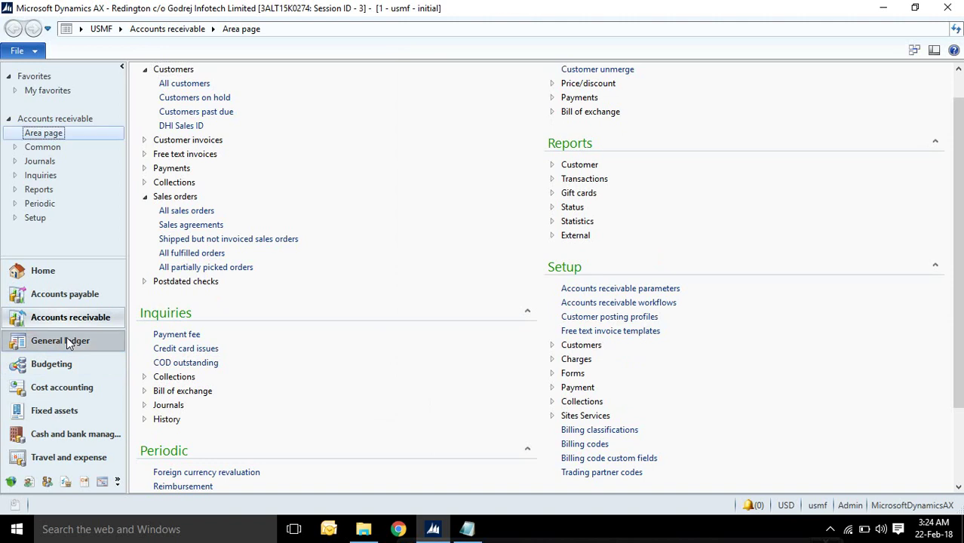
click(119, 30)
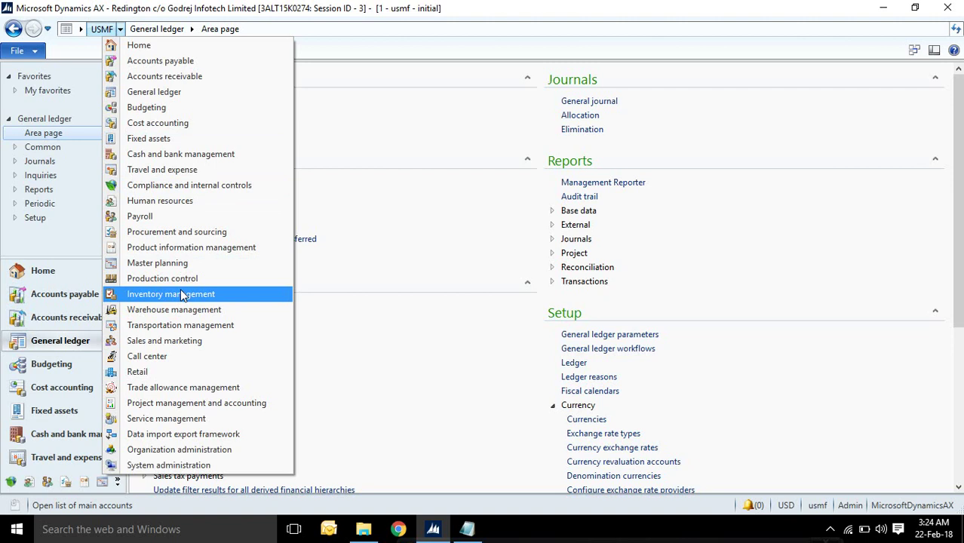
click(167, 93)
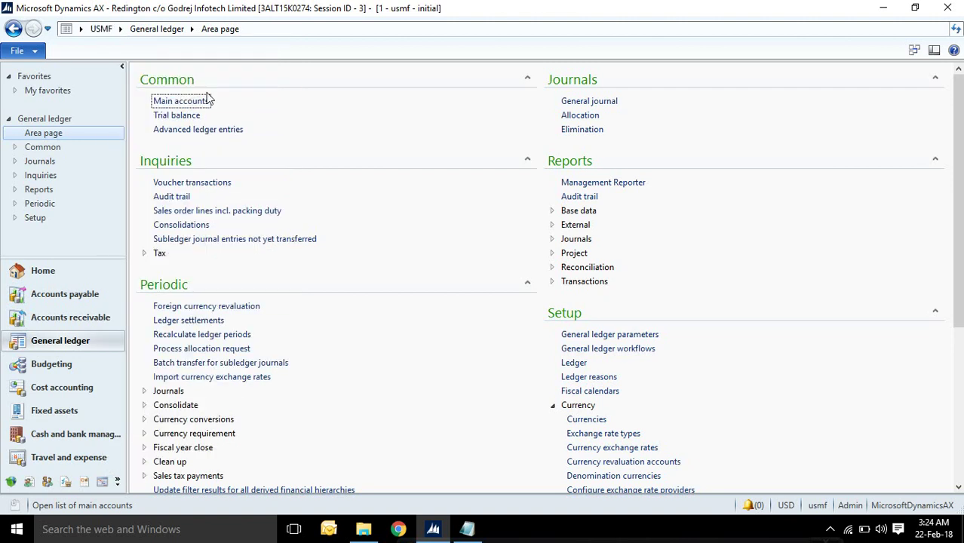
click(80, 30)
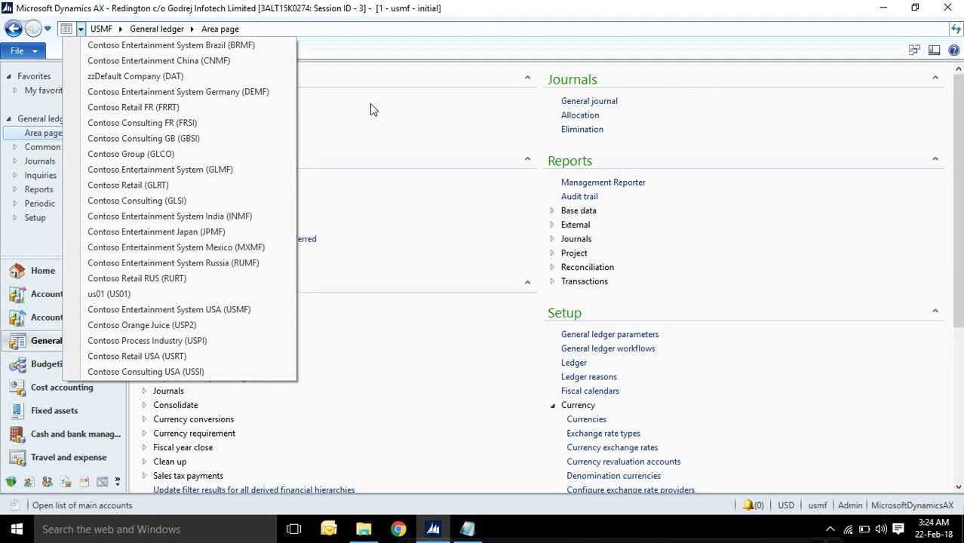
click(399, 115)
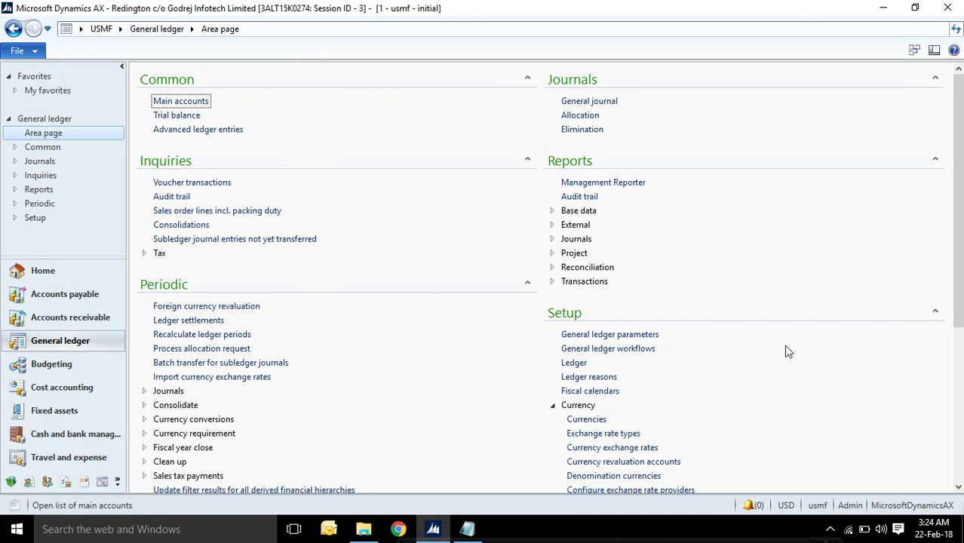
- In Financial dimensions, review BusinessUnit, CostCenter and Department, then list Department's values
drag(959, 263, 935, 403)
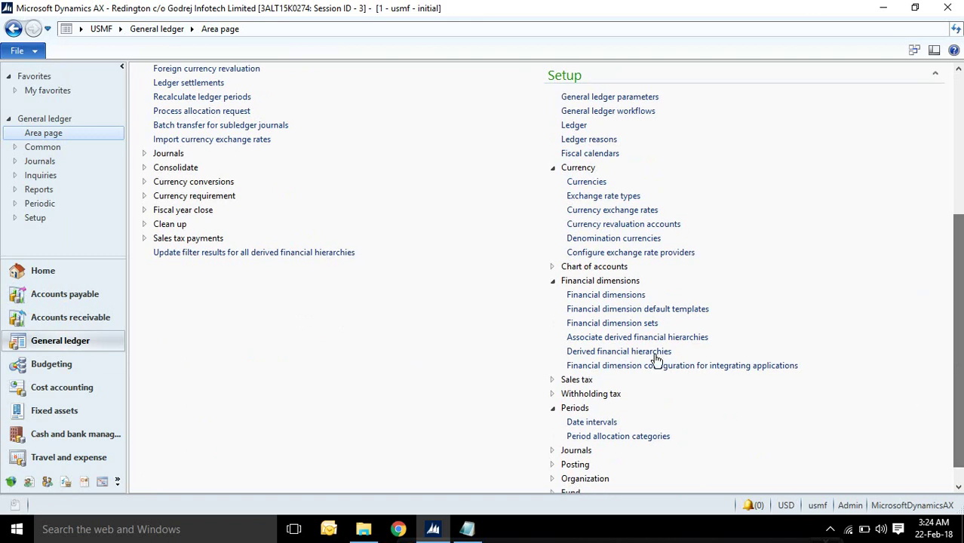
click(593, 294)
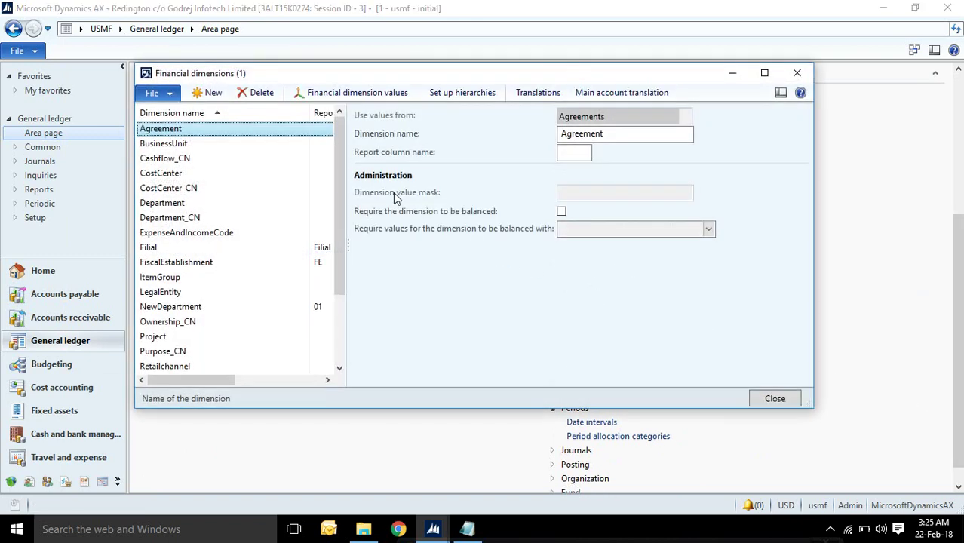
click(156, 145)
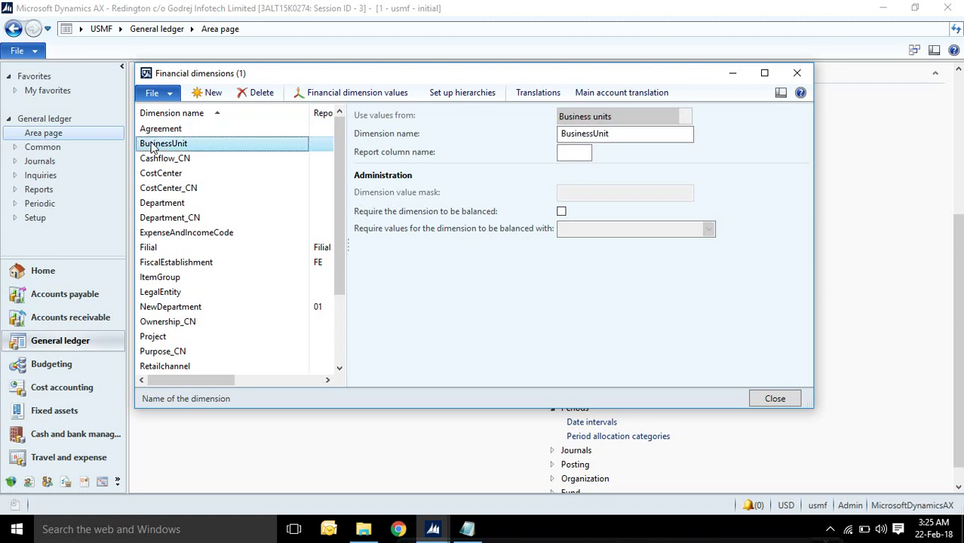
click(173, 176)
click(175, 204)
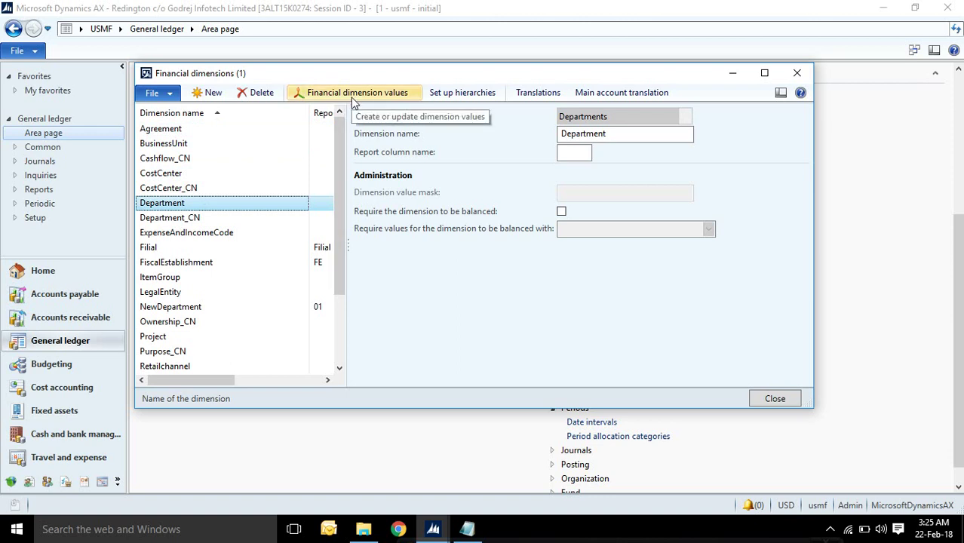
click(352, 97)
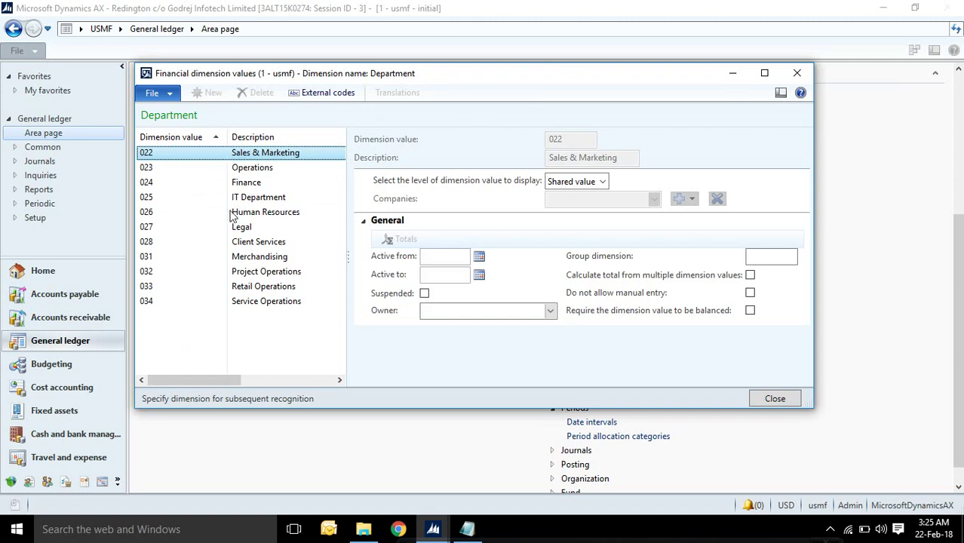
- Review Finance (024)'s active dates, owner and display level, keeping Shared value, then close
click(256, 181)
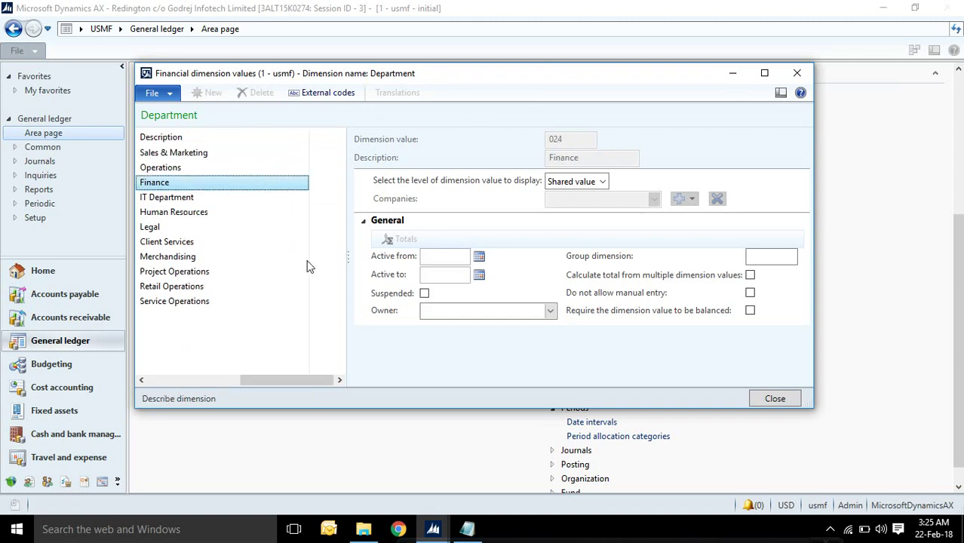
click(440, 257)
click(436, 273)
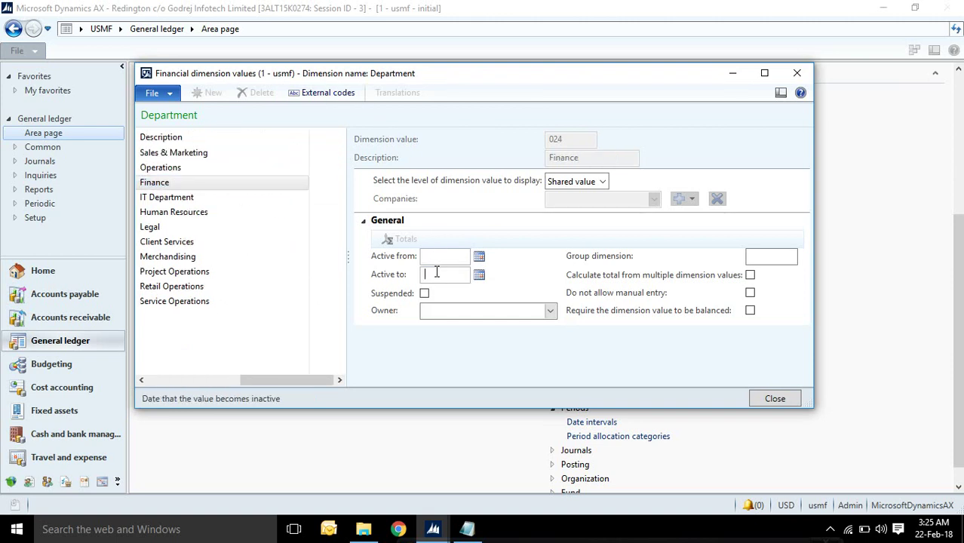
click(441, 310)
click(440, 276)
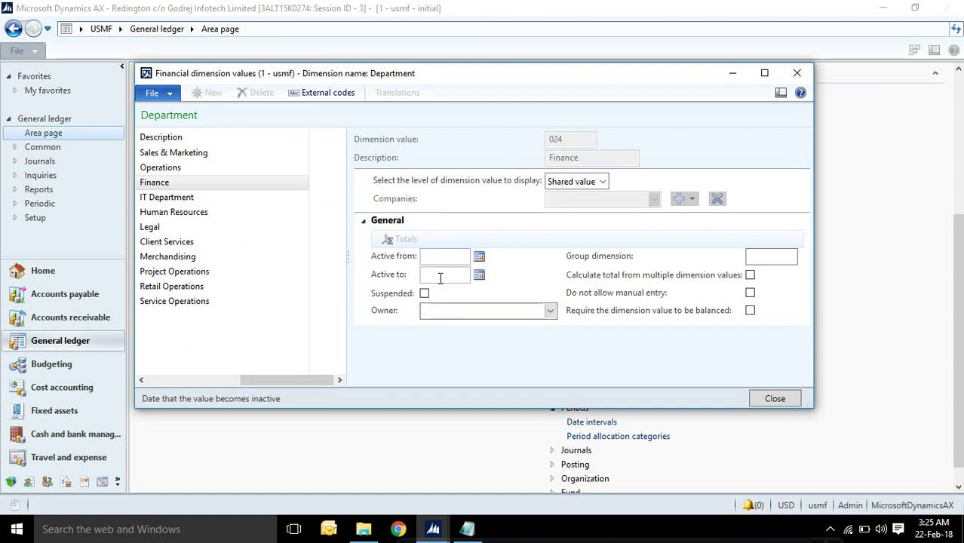
click(606, 183)
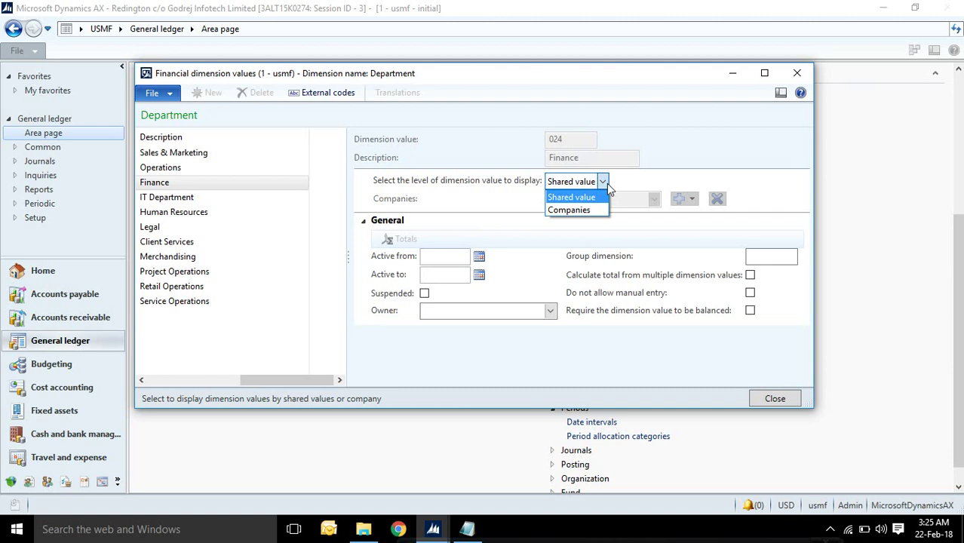
key(Return)
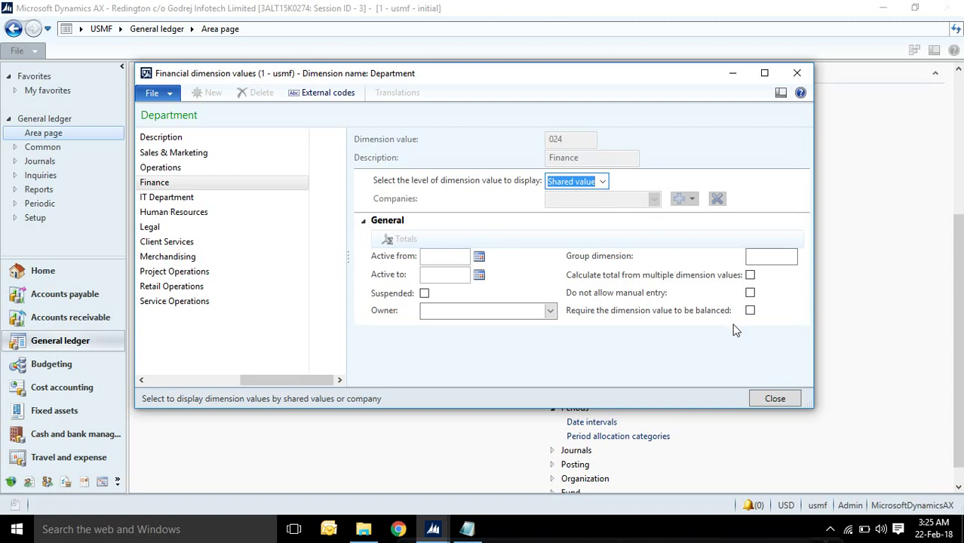
click(762, 401)
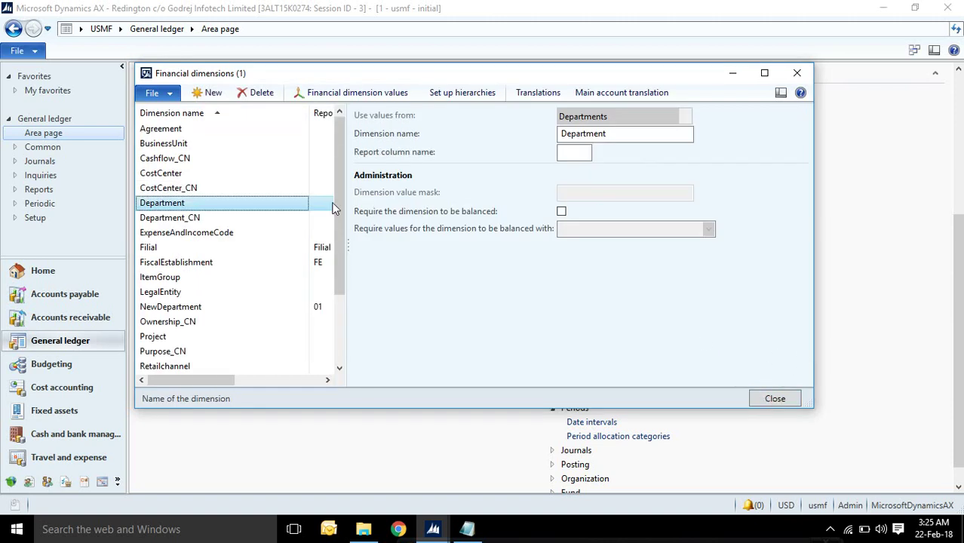
click(632, 138)
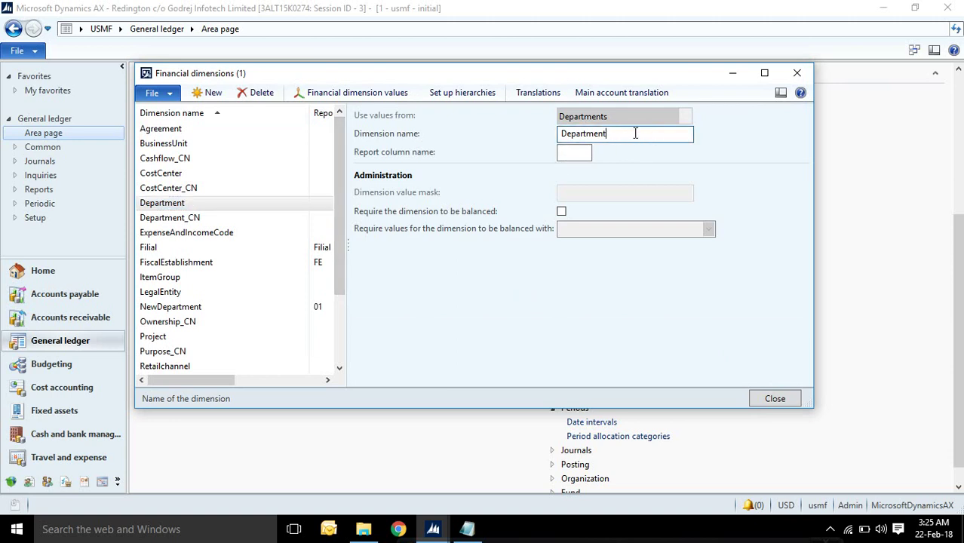
drag(635, 132, 549, 134)
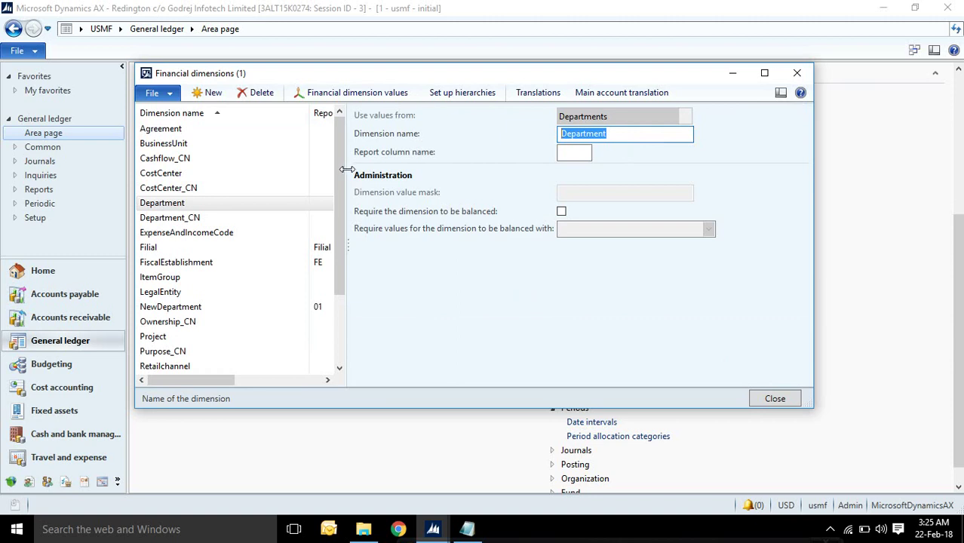
drag(341, 177, 352, 273)
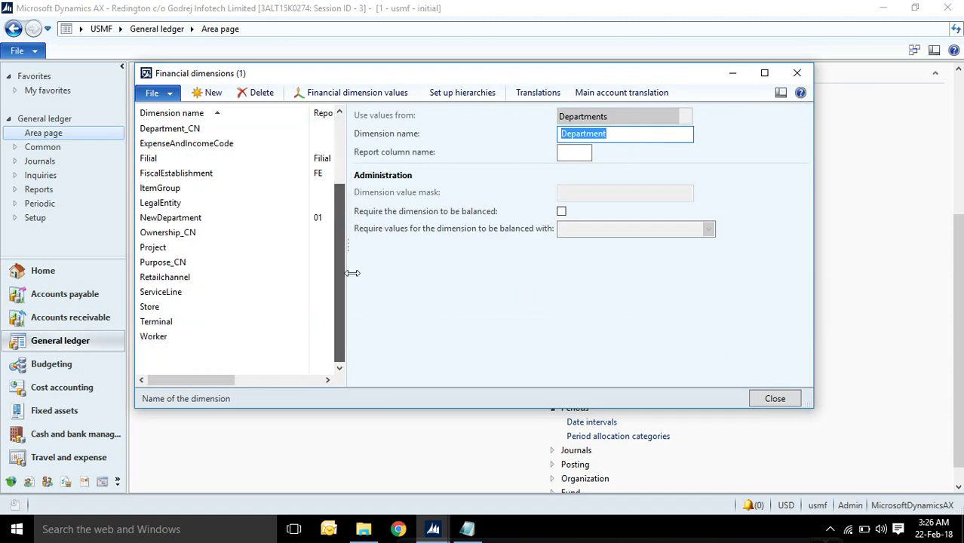
click(165, 249)
click(184, 294)
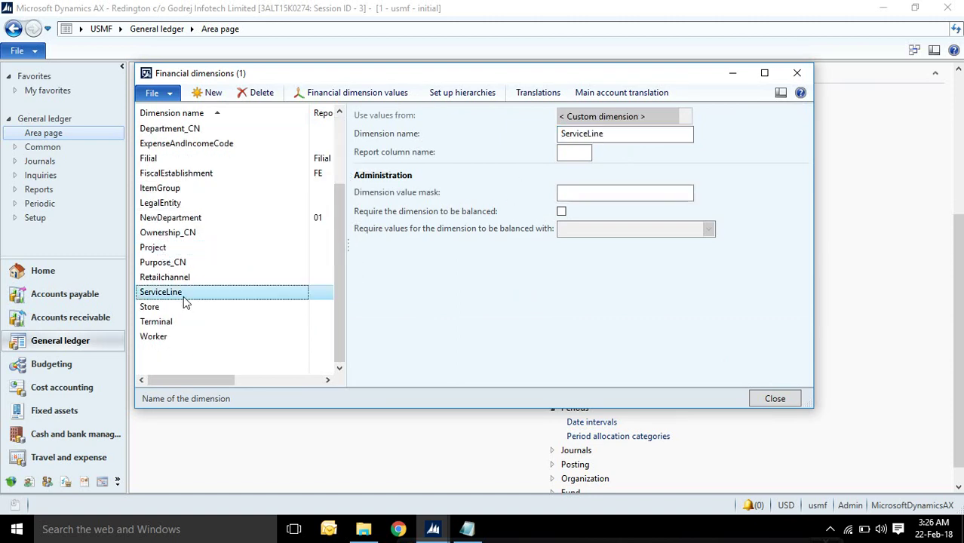
click(183, 307)
click(183, 322)
click(173, 337)
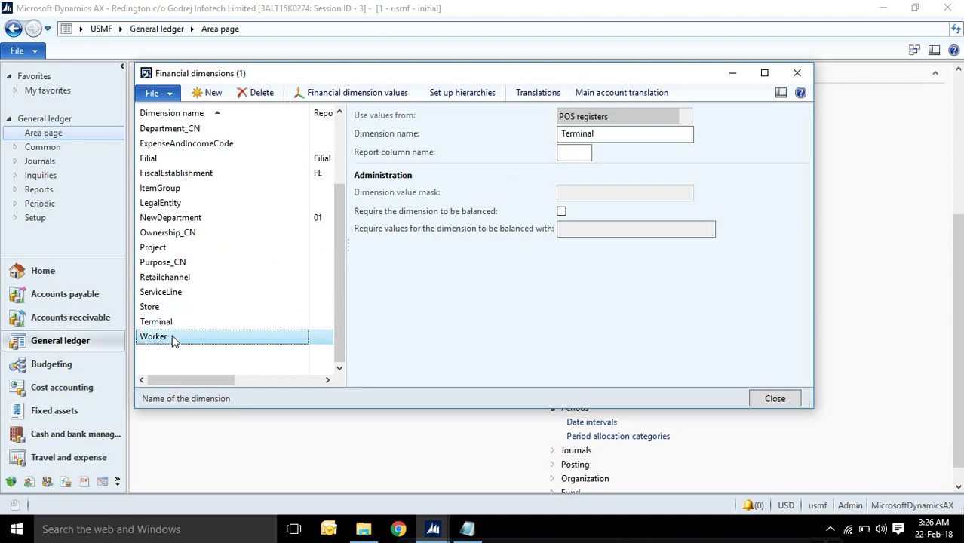
click(181, 307)
click(194, 280)
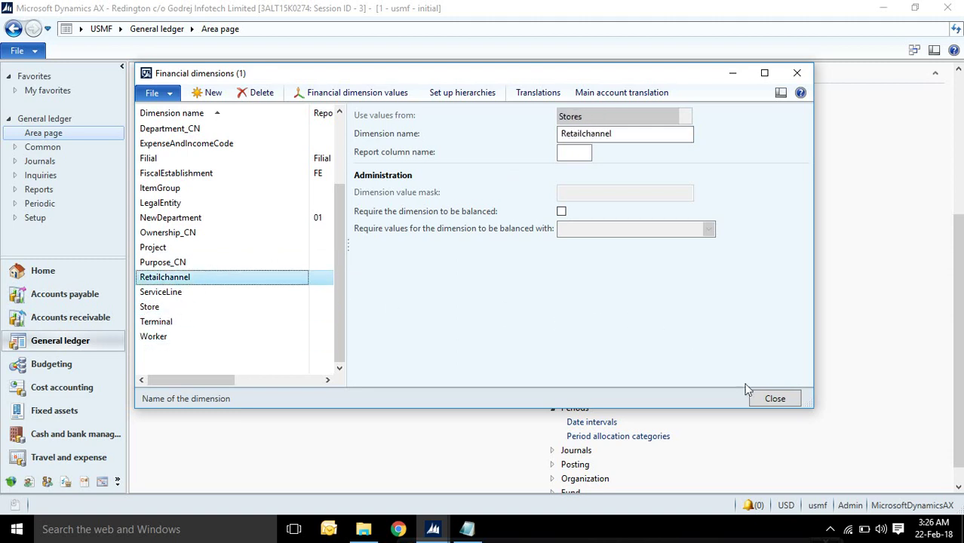
click(773, 399)
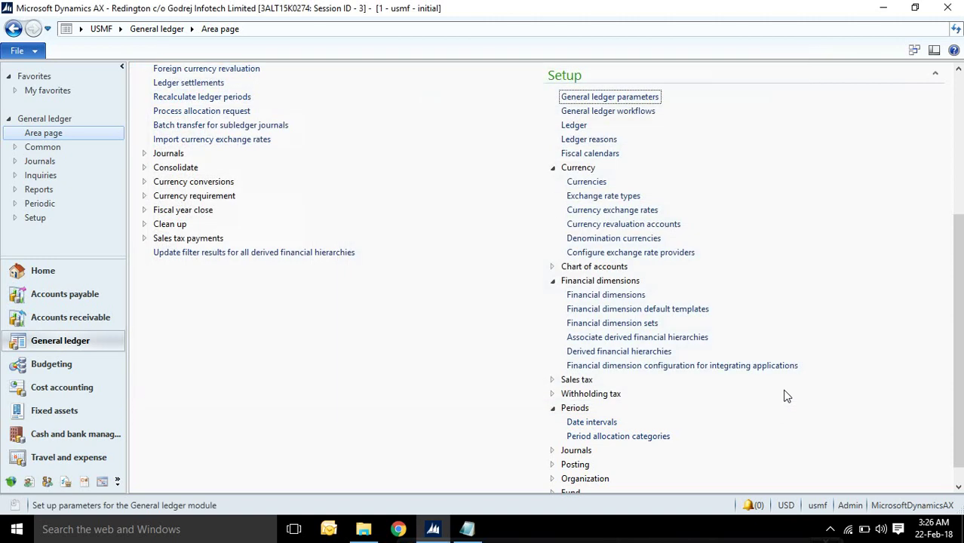
click(607, 296)
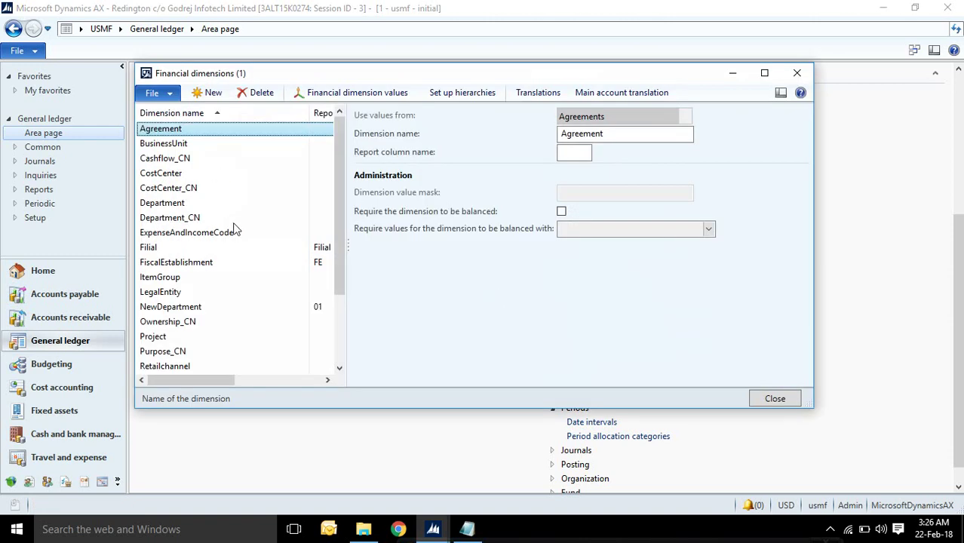
drag(344, 187, 343, 298)
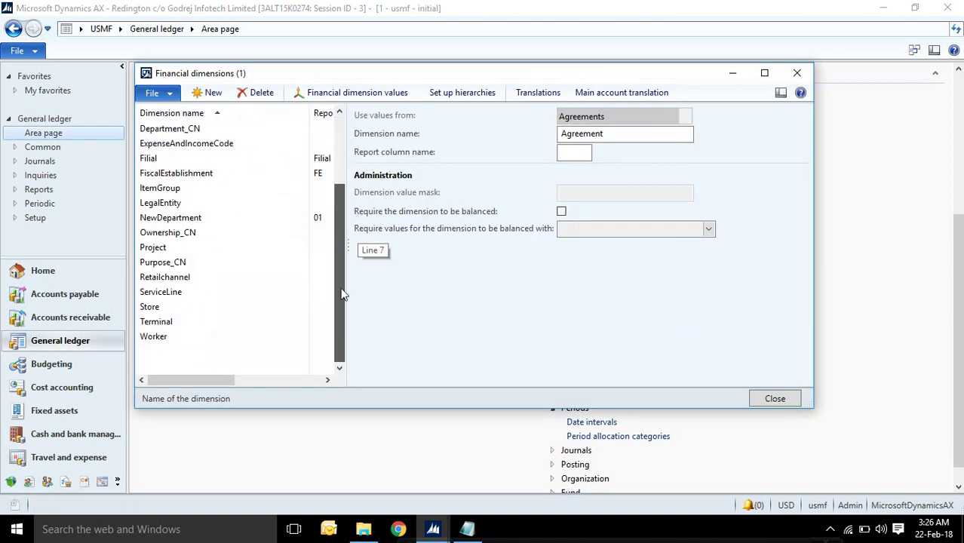
click(189, 205)
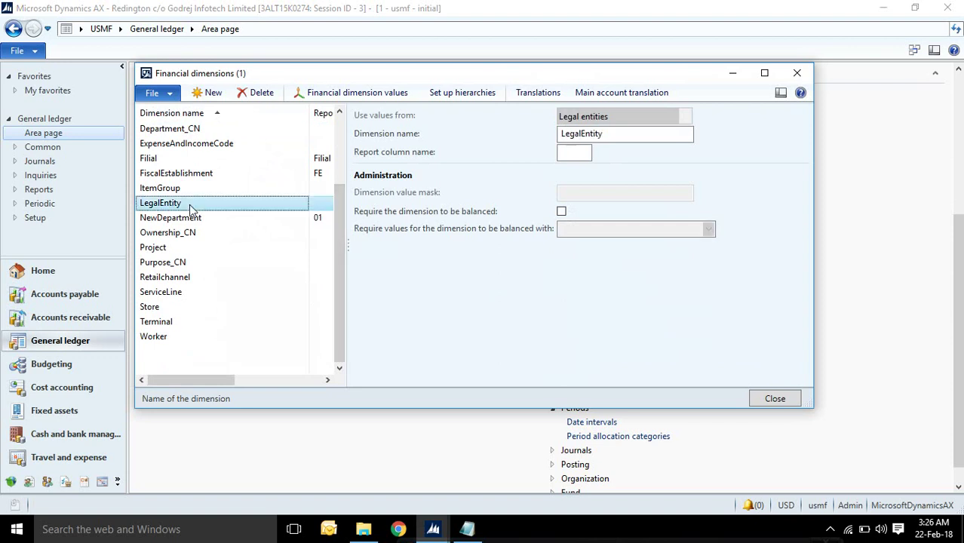
click(356, 94)
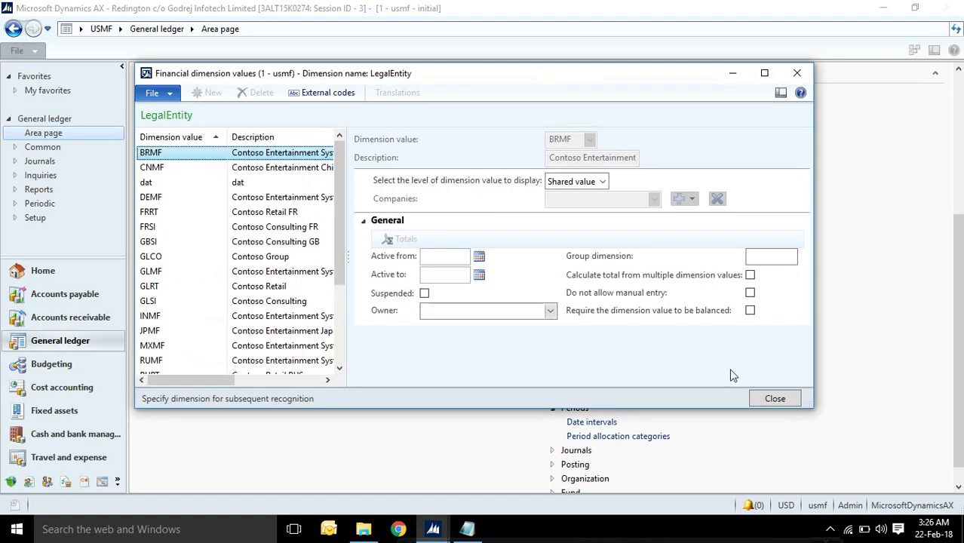
click(773, 398)
click(774, 399)
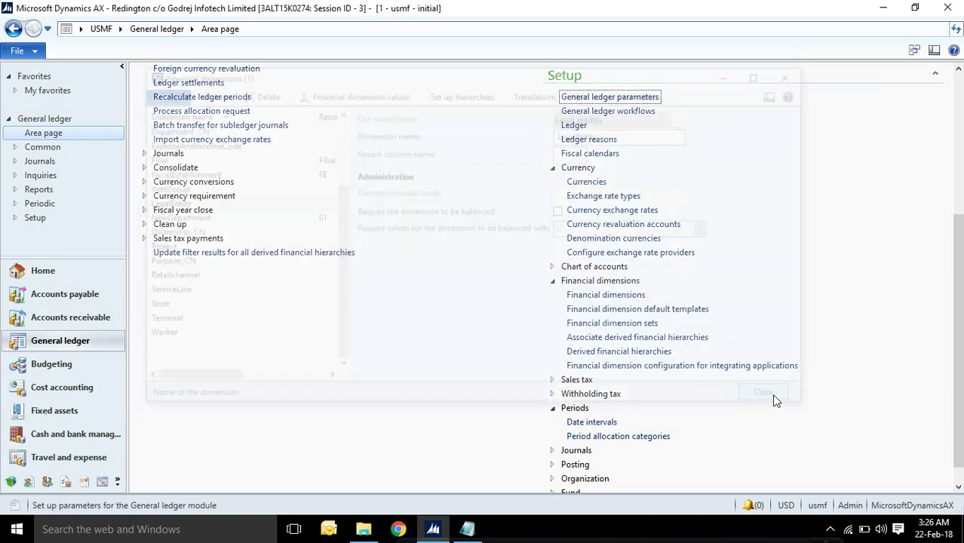
click(608, 323)
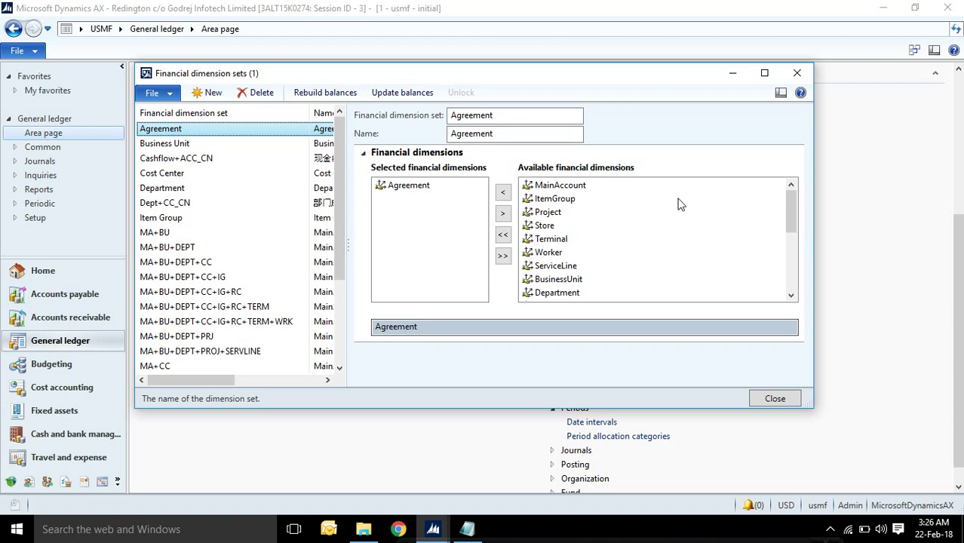
- Maximize the dimension sets, review MA+FE and MA+BU+DEPT+CC+IG+RC+TERM+WRK's entry order, then close
click(764, 74)
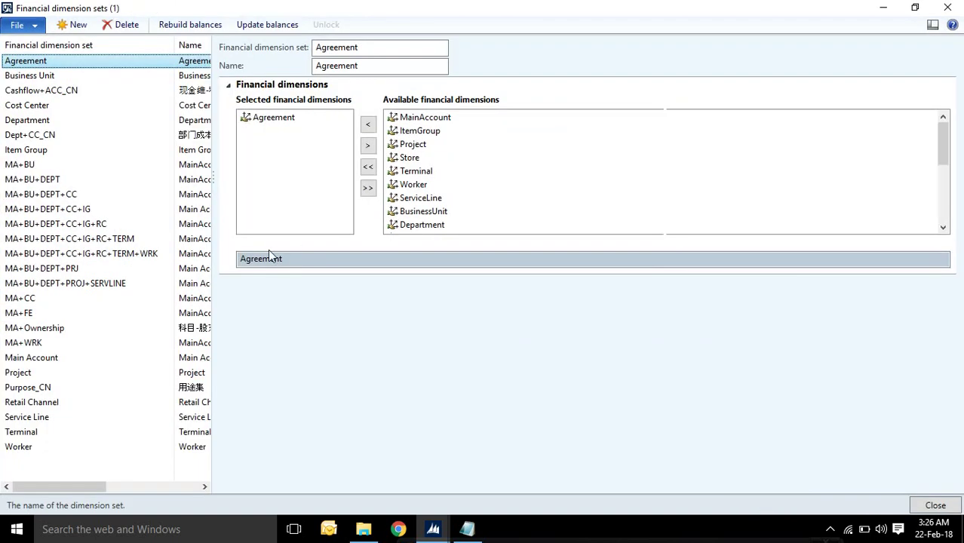
click(23, 315)
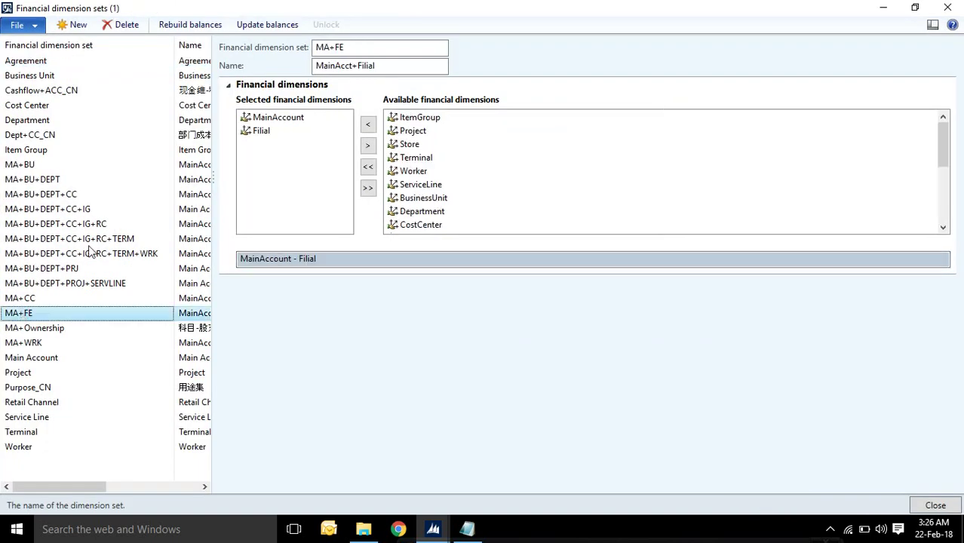
click(49, 257)
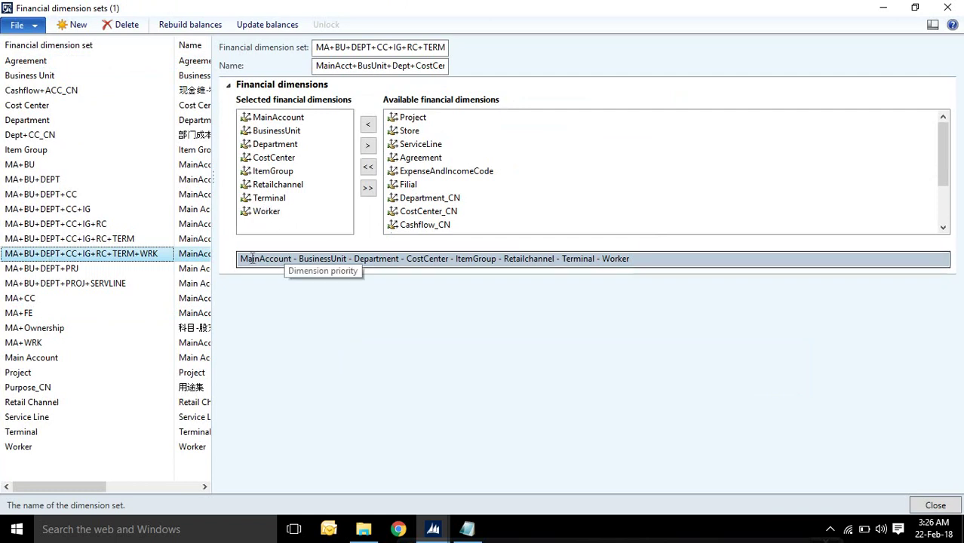
drag(243, 259, 631, 255)
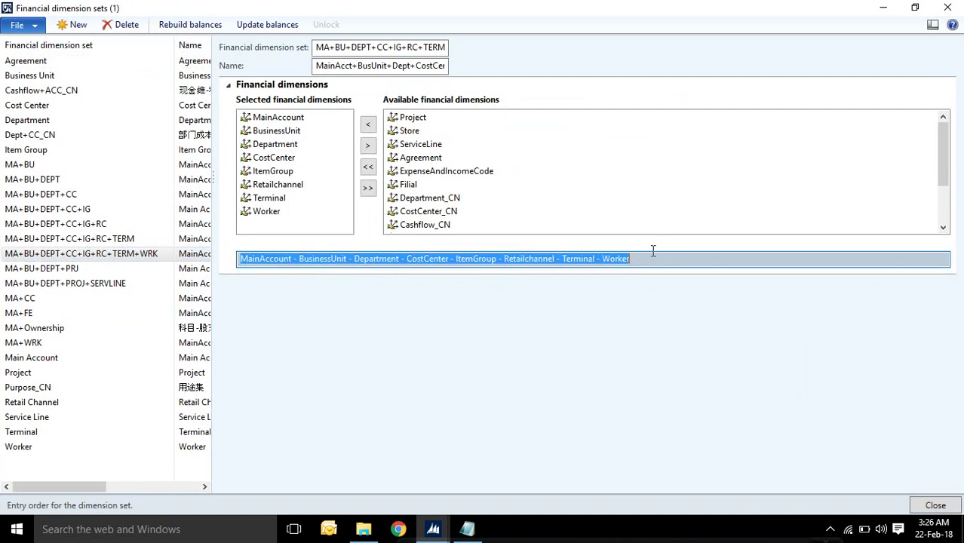
click(350, 264)
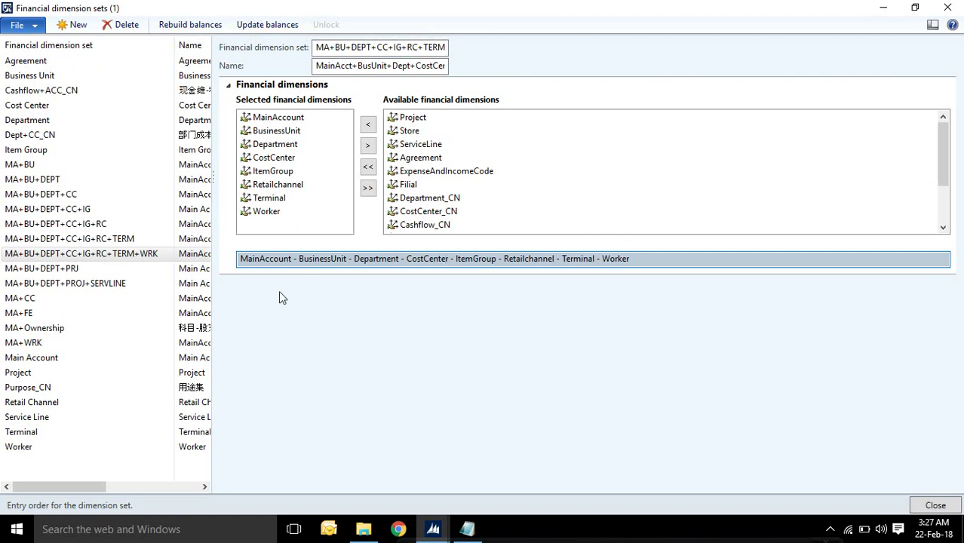
mouse_move(58, 494)
mouse_down()
mouse_move(123, 491)
mouse_move(43, 494)
mouse_up()
click(929, 506)
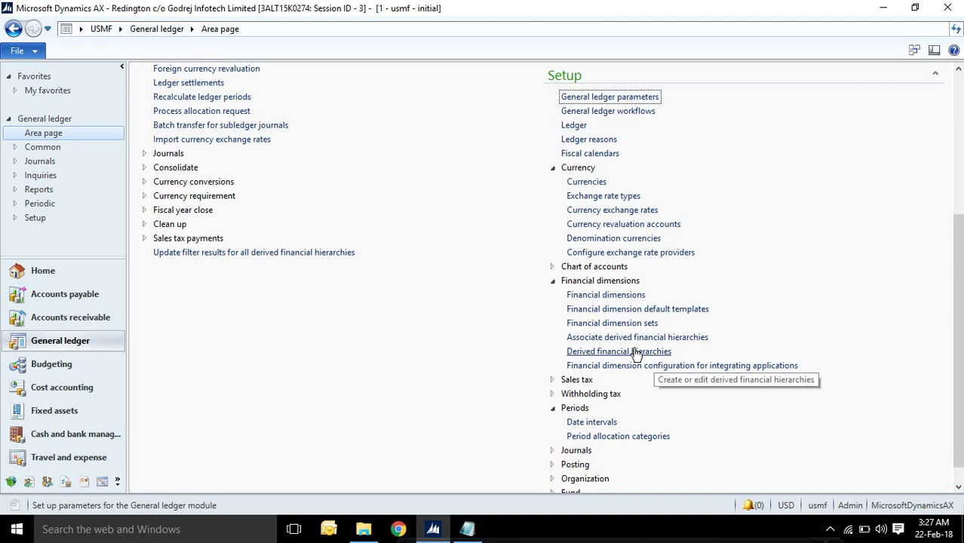
- Open and close the derived financial hierarchy associations and derived financial hierarchies forms
click(612, 337)
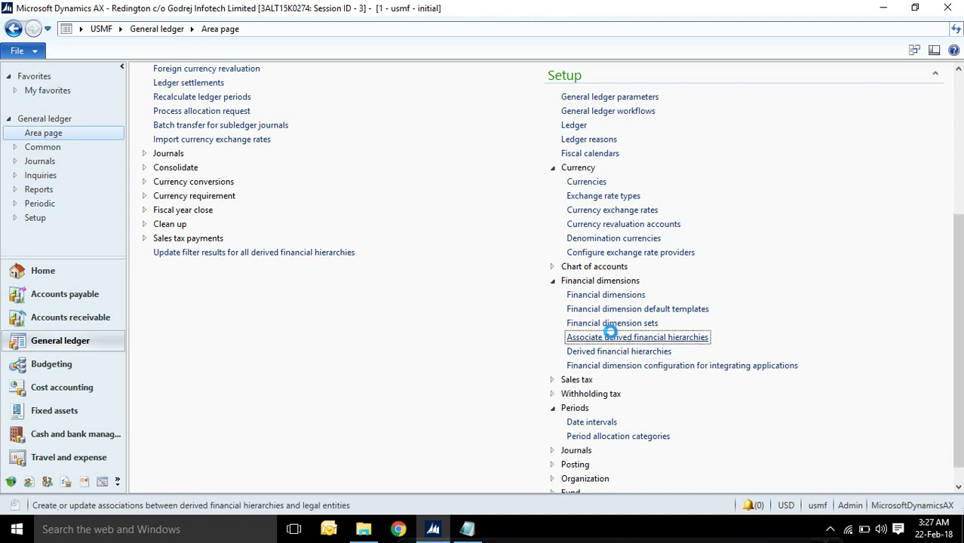
click(519, 398)
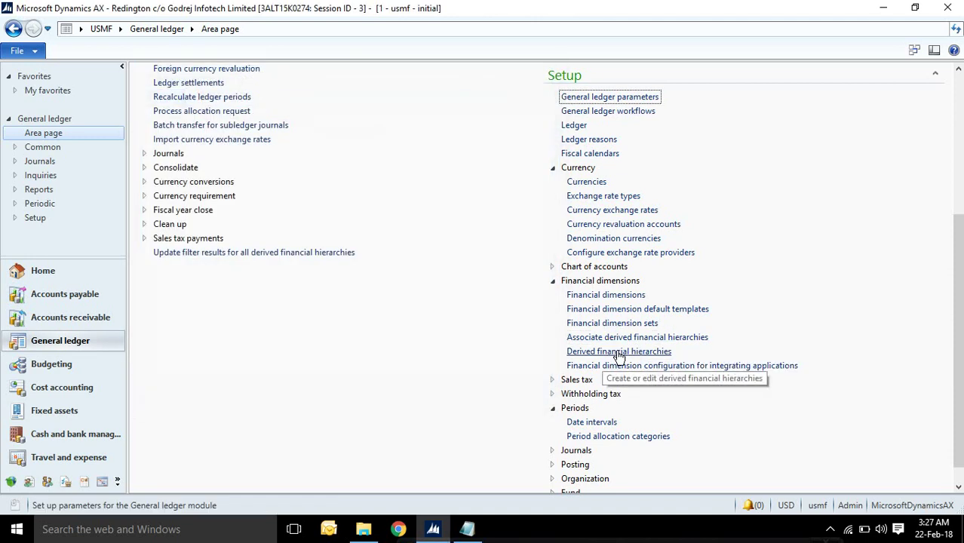
click(617, 351)
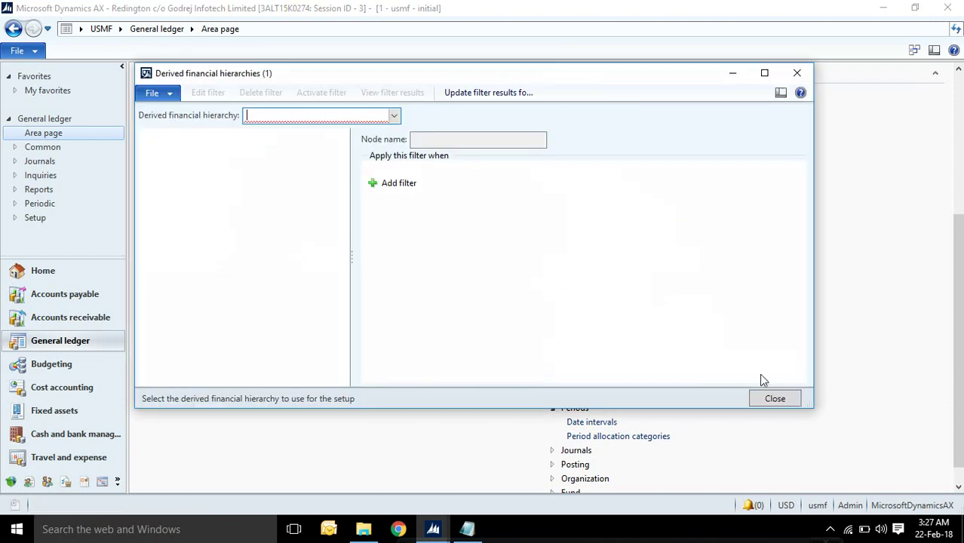
click(773, 399)
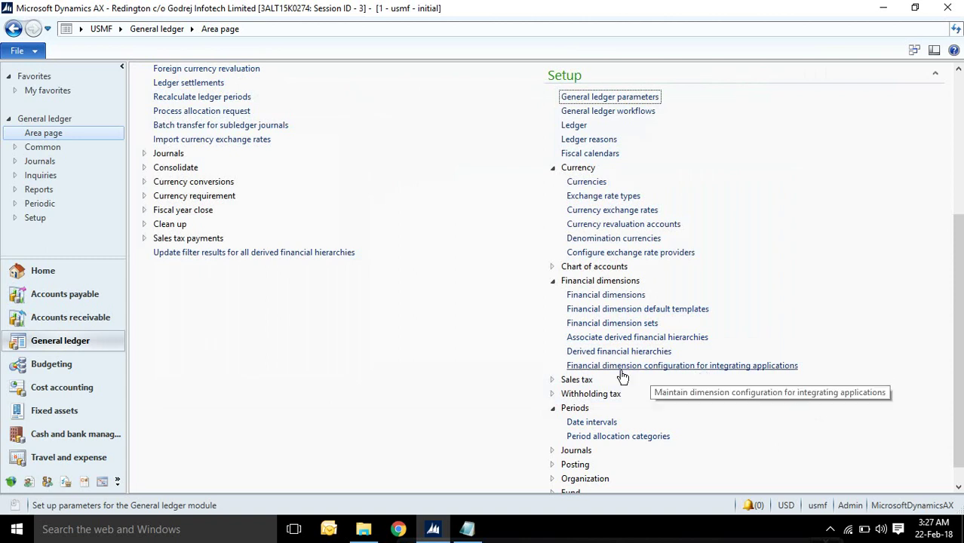
- Review the Currencies list, AED through ZWD, and close it
click(596, 182)
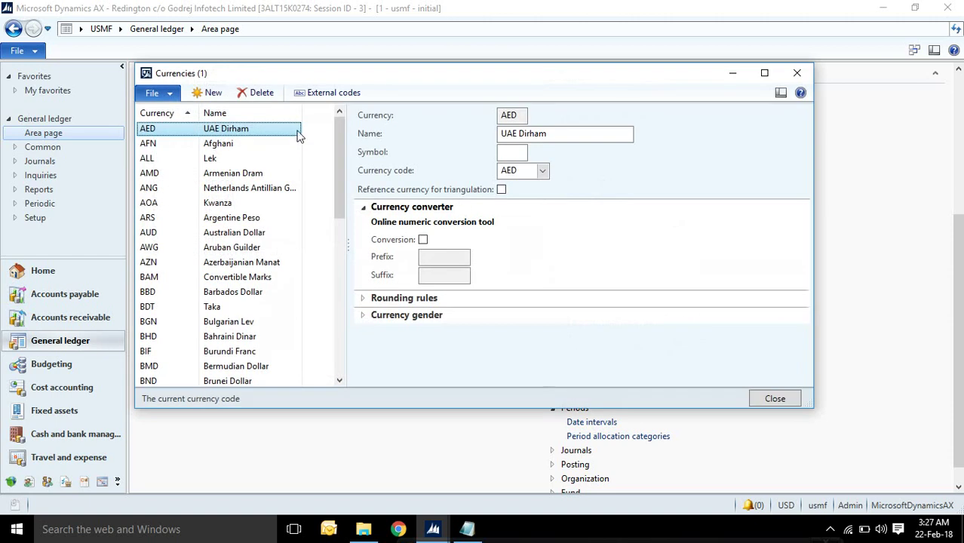
drag(338, 136, 339, 325)
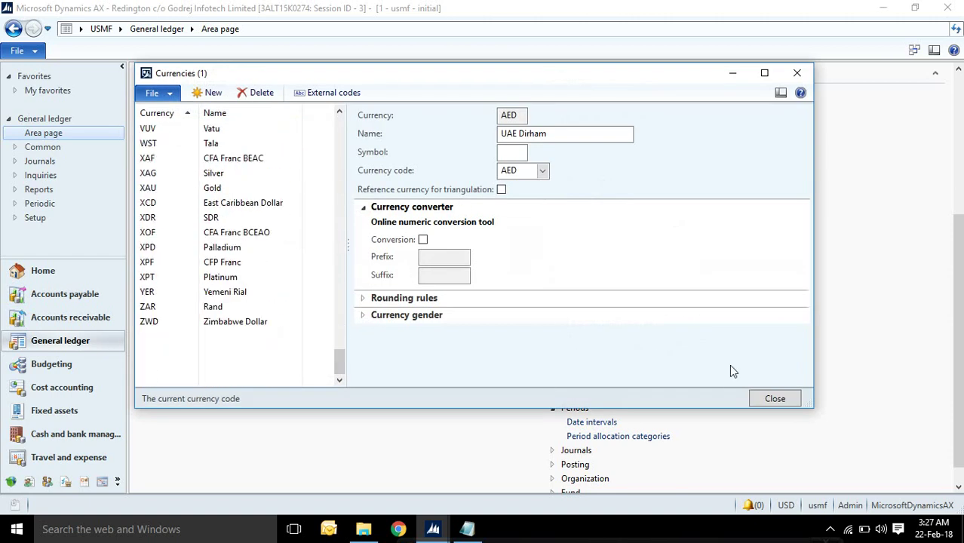
click(766, 402)
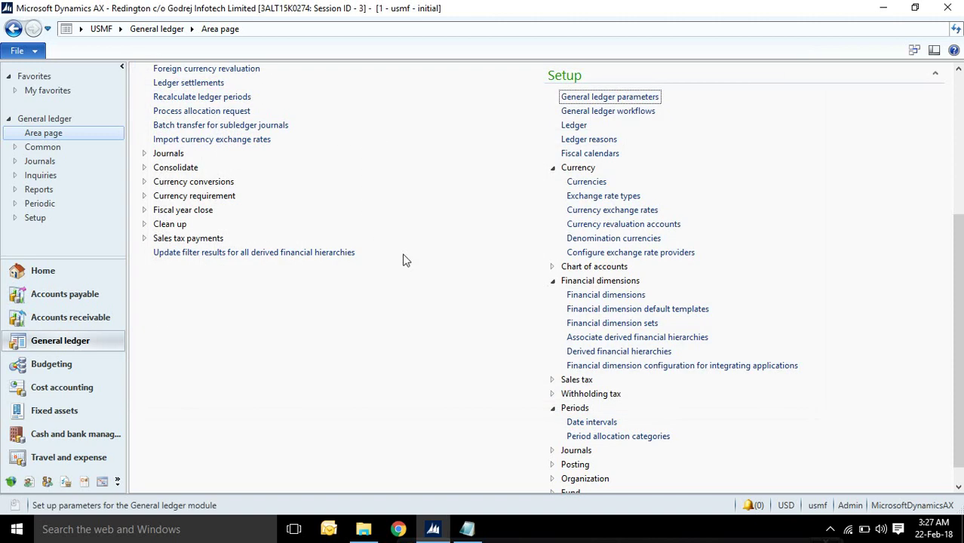
- Go to the Accounts payable All vendors list and select vendor 104 Best Supplier - Europe
click(106, 300)
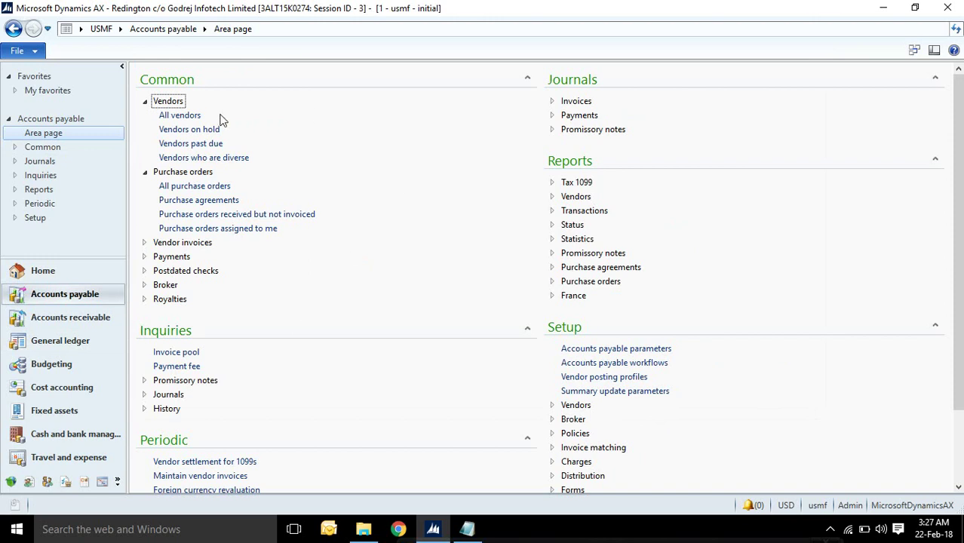
click(181, 115)
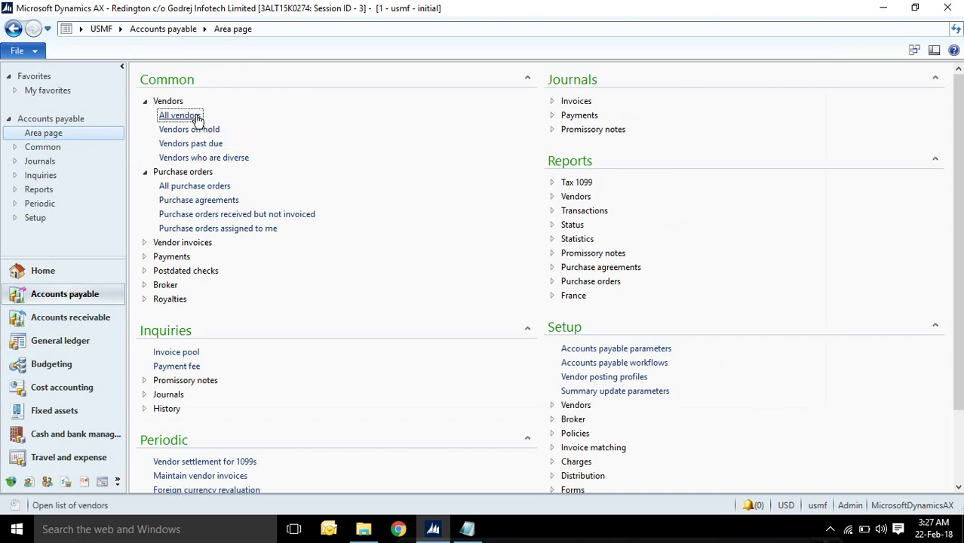
click(120, 29)
click(330, 107)
click(200, 116)
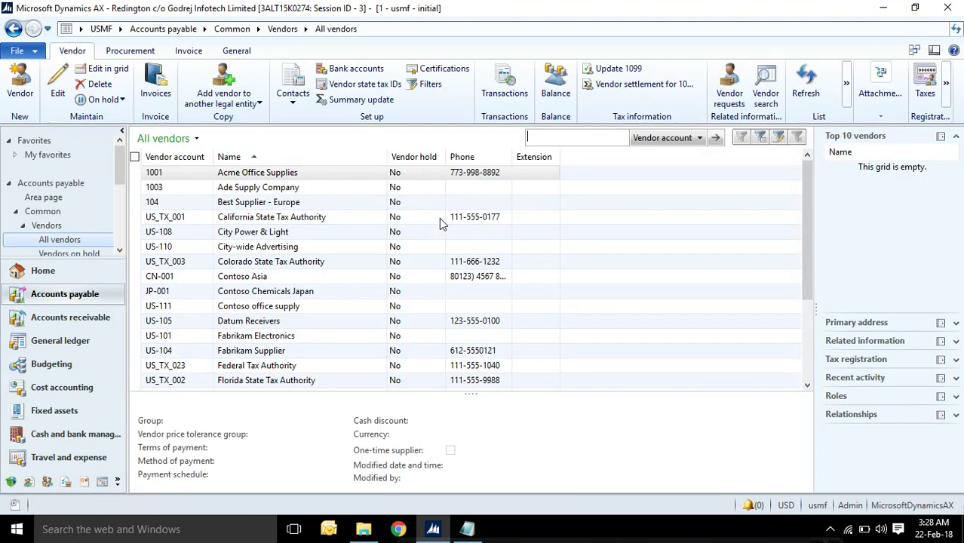
click(136, 201)
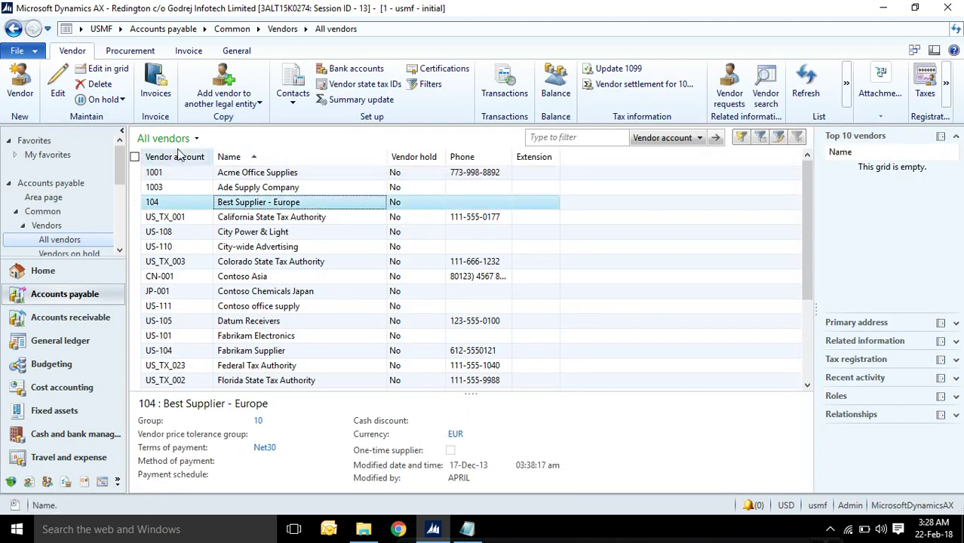
- Edit vendor 104, check its empty financial dimension fields, and close the record
click(57, 87)
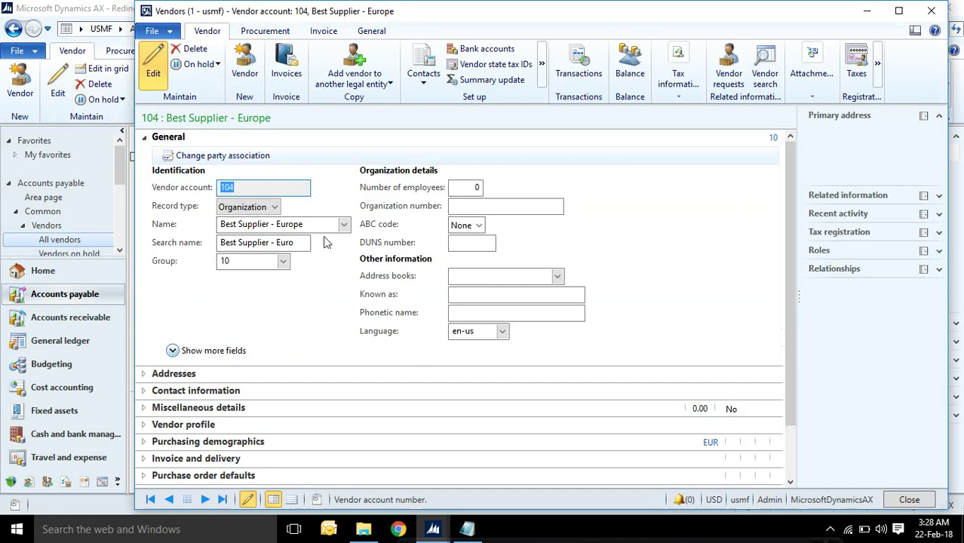
scroll(792, 271, down, 1)
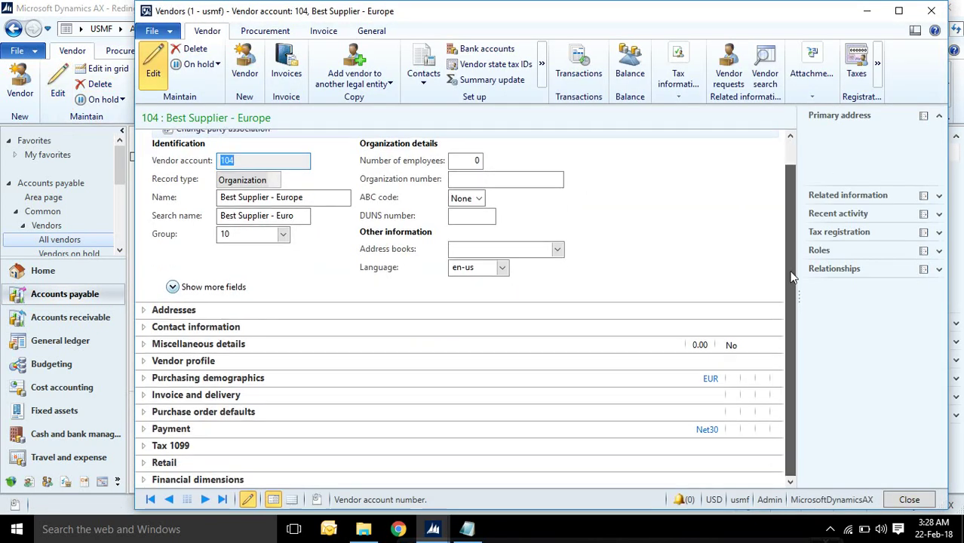
click(151, 483)
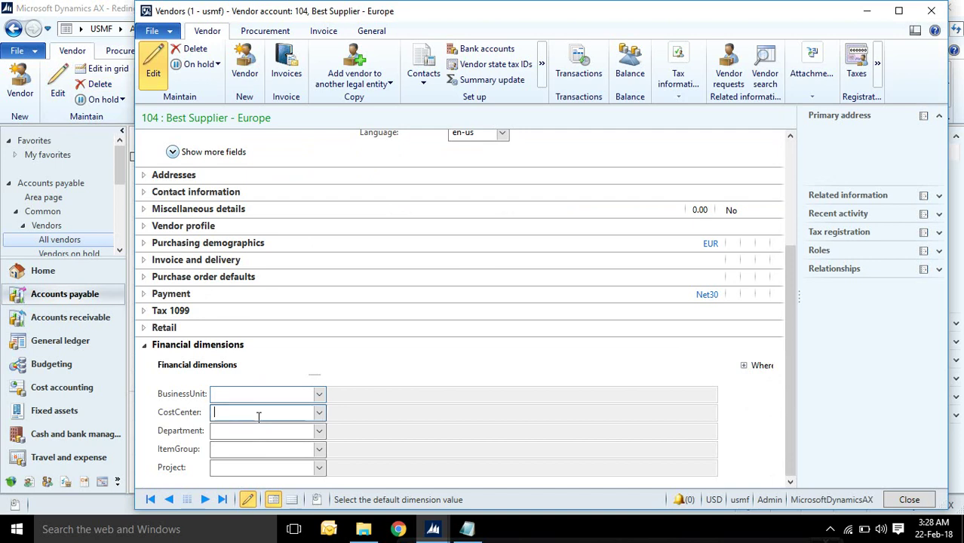
click(276, 468)
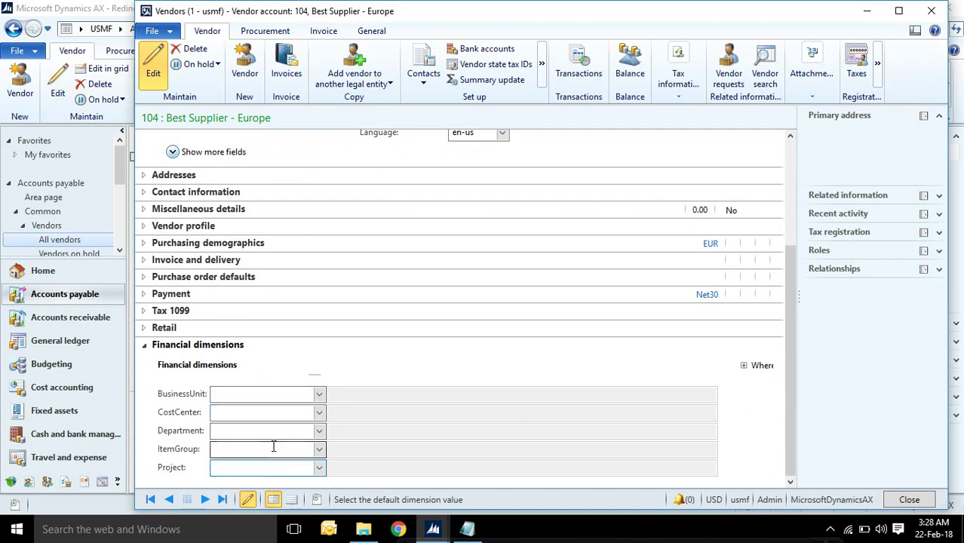
key(Tab)
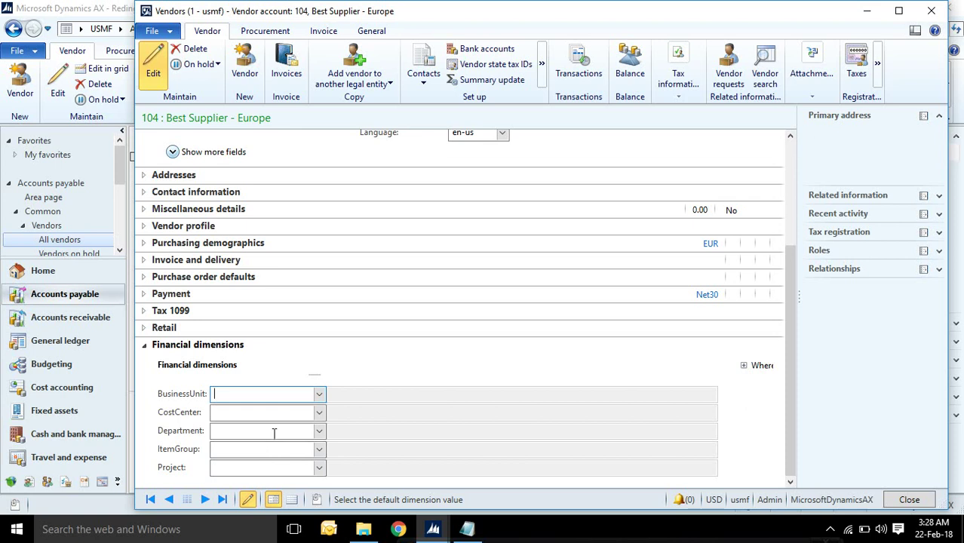
click(909, 501)
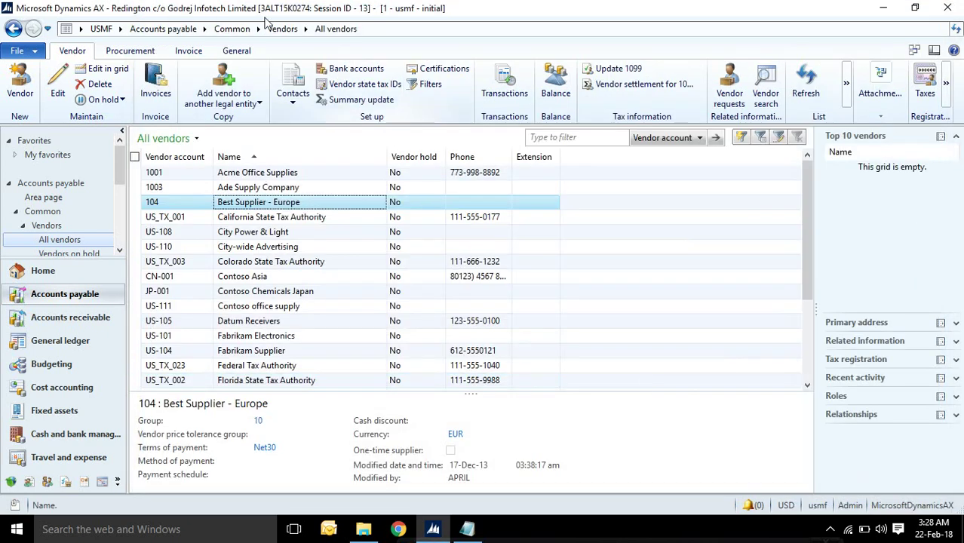
click(163, 28)
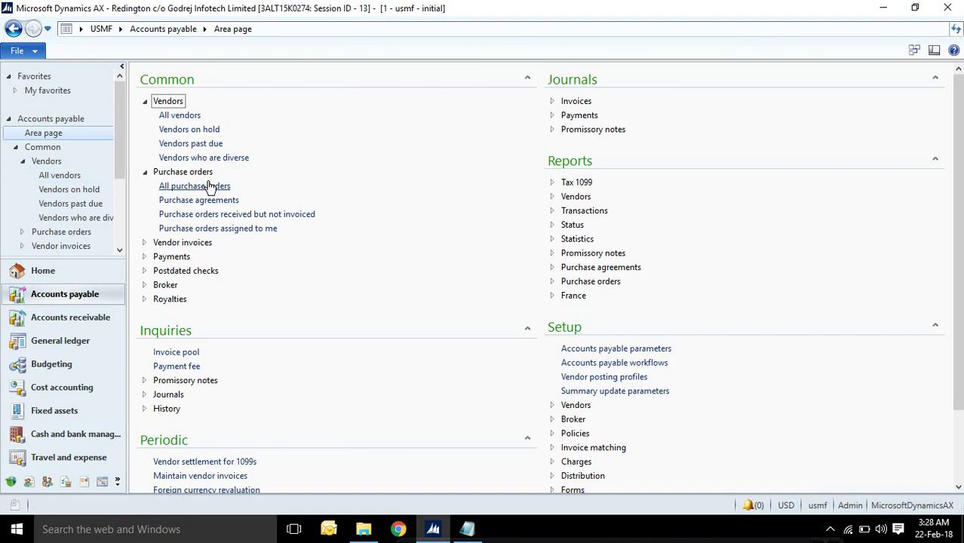
click(194, 186)
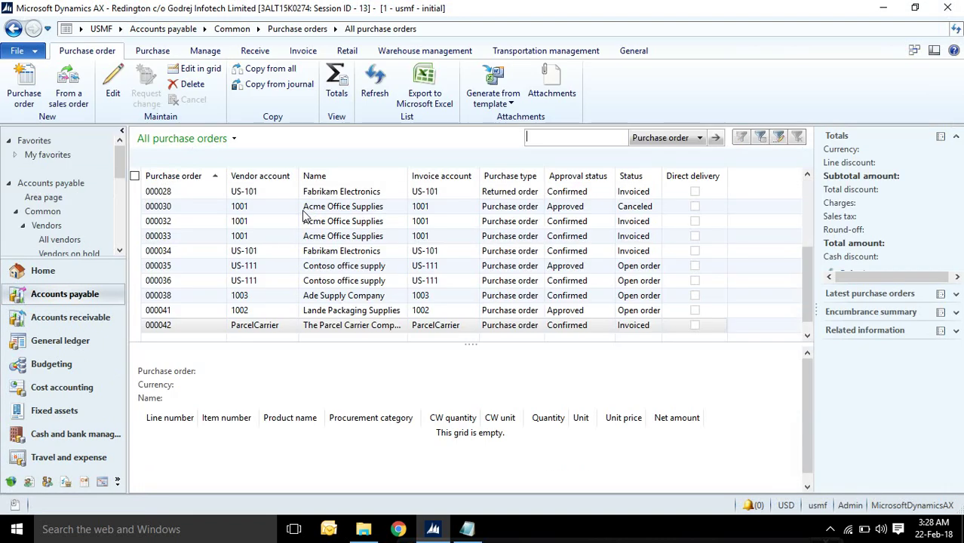
click(304, 211)
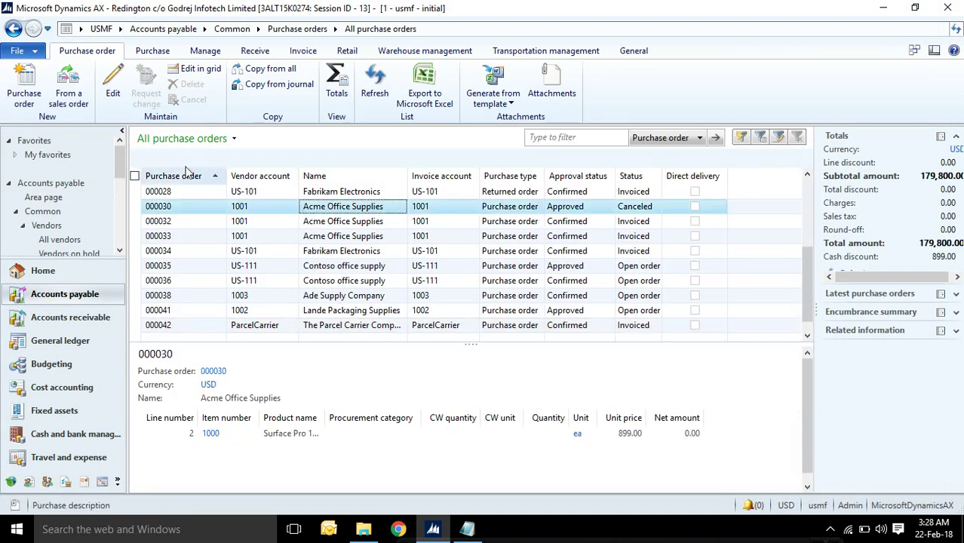
click(112, 90)
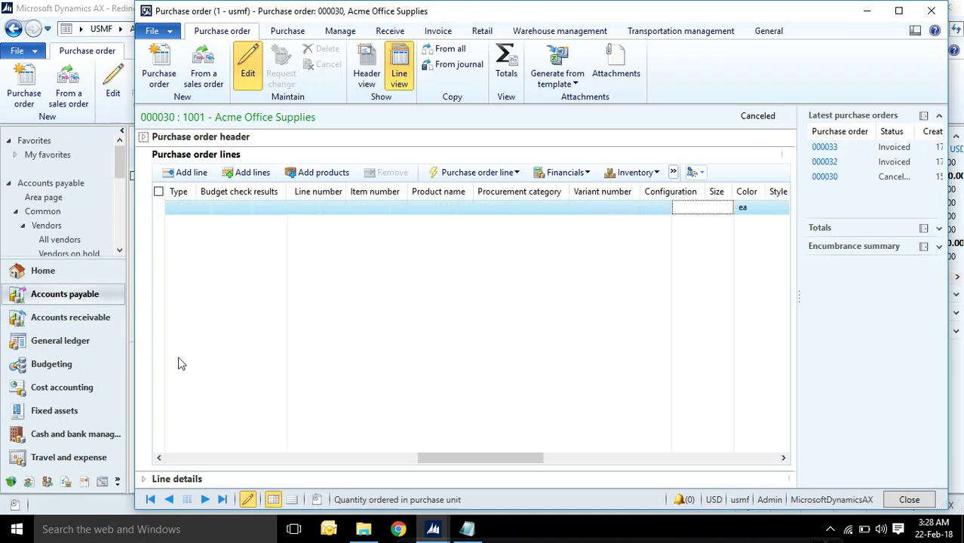
key(Tab)
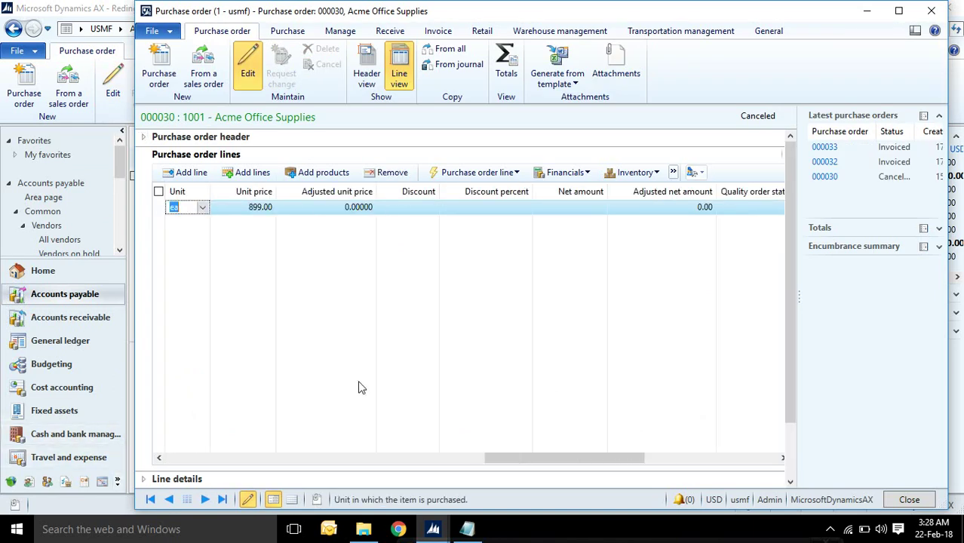
key(Tab)
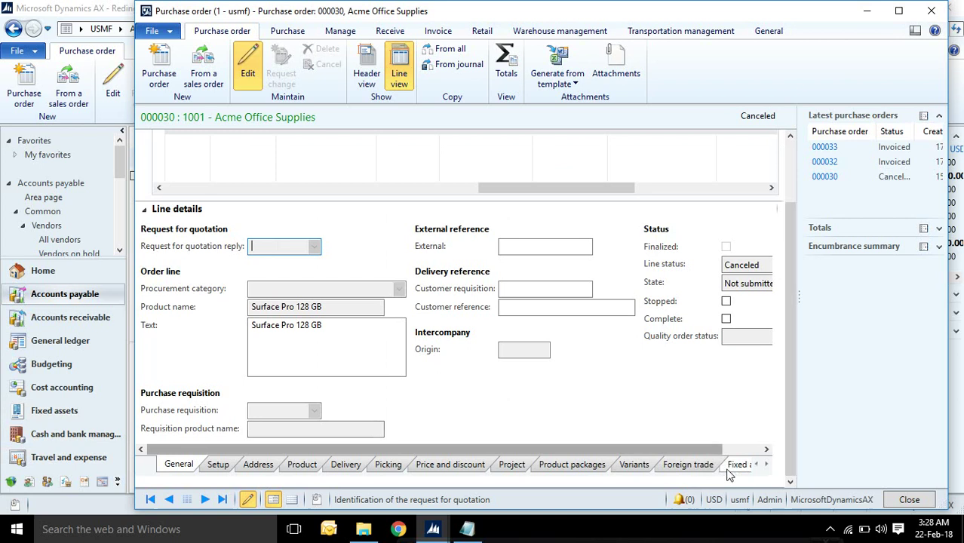
click(767, 464)
click(766, 464)
click(766, 463)
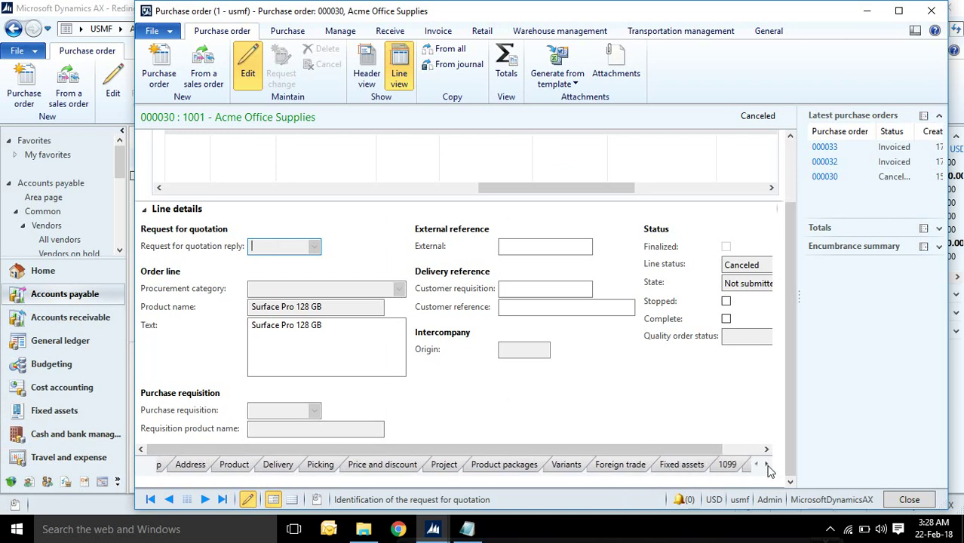
click(766, 464)
click(766, 463)
click(723, 464)
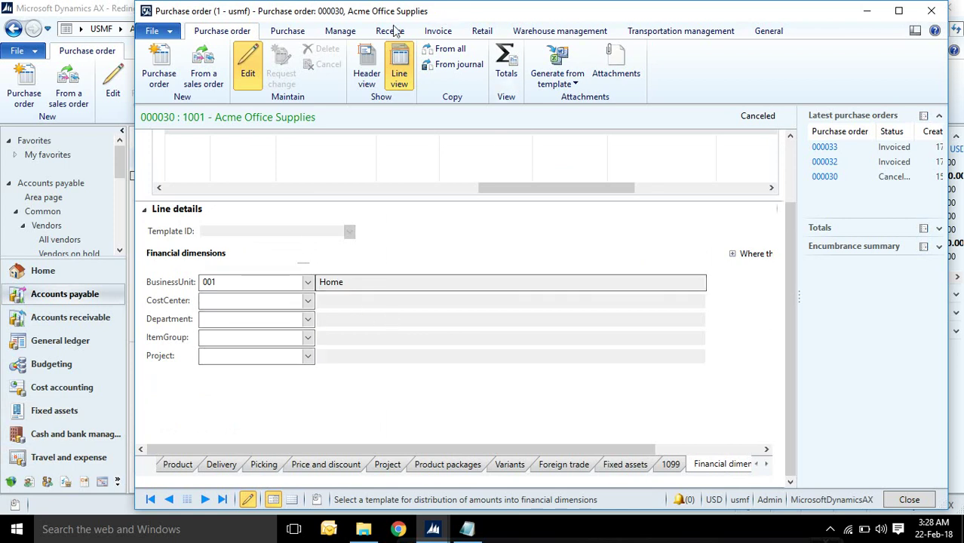
click(360, 60)
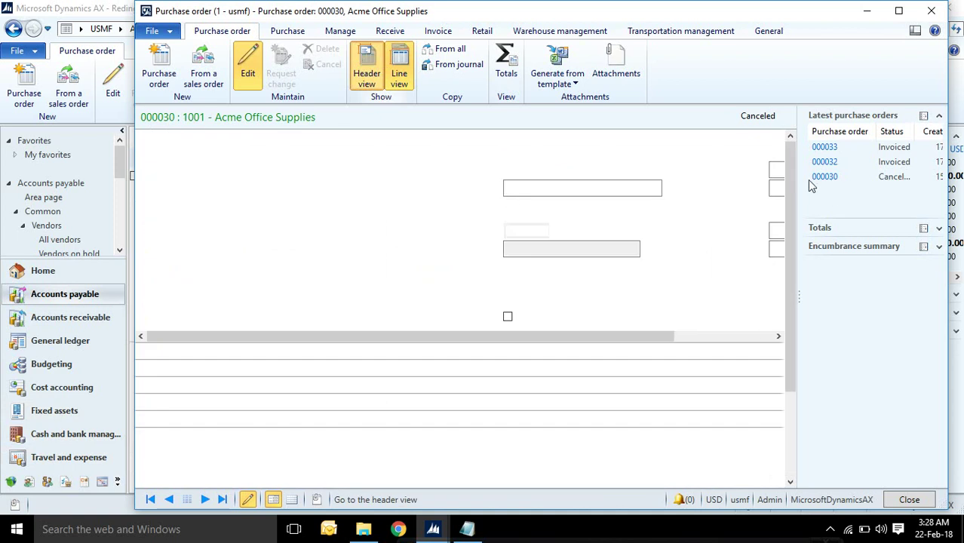
scroll(790, 194, down, 5)
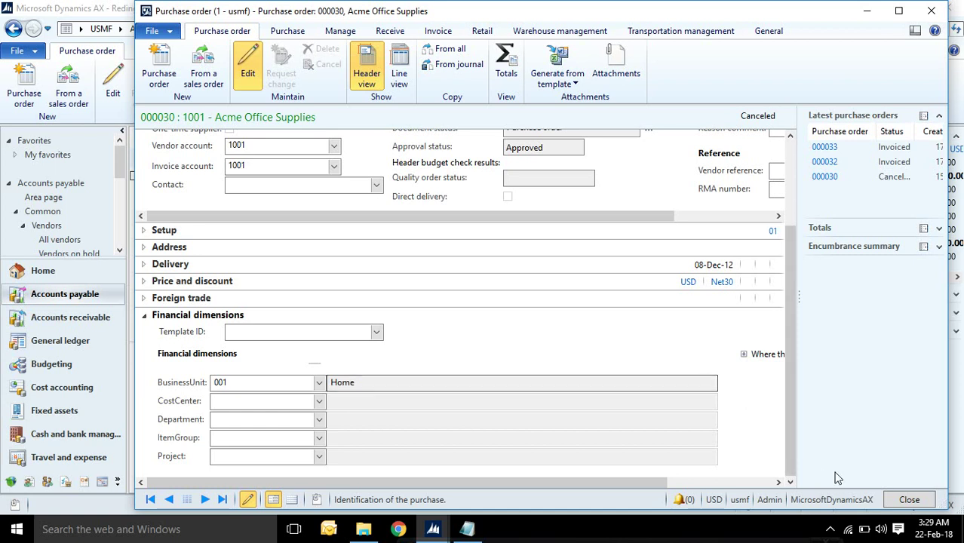
click(908, 499)
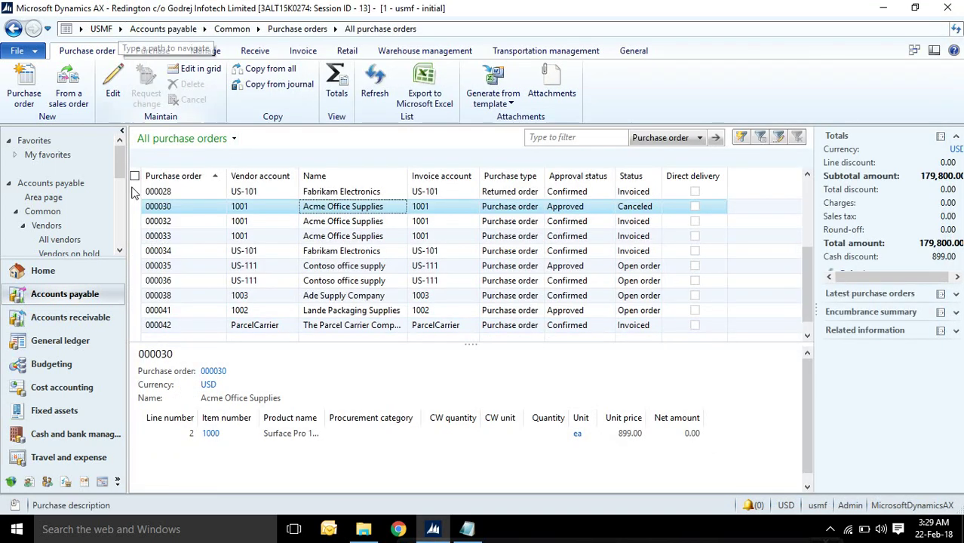
- Open customer Contoso Europe, confirm its BusinessUnit dimension is 001 Home, and close it
click(89, 318)
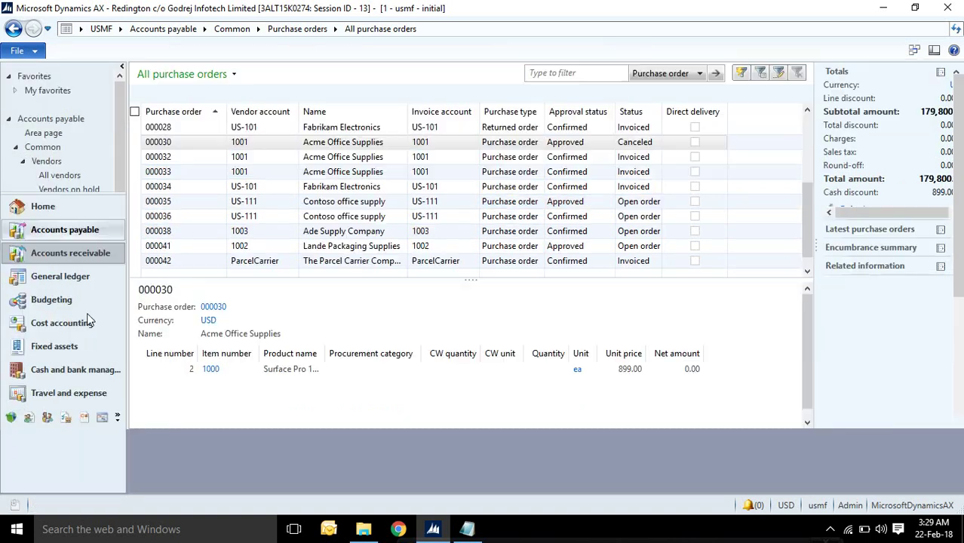
click(186, 120)
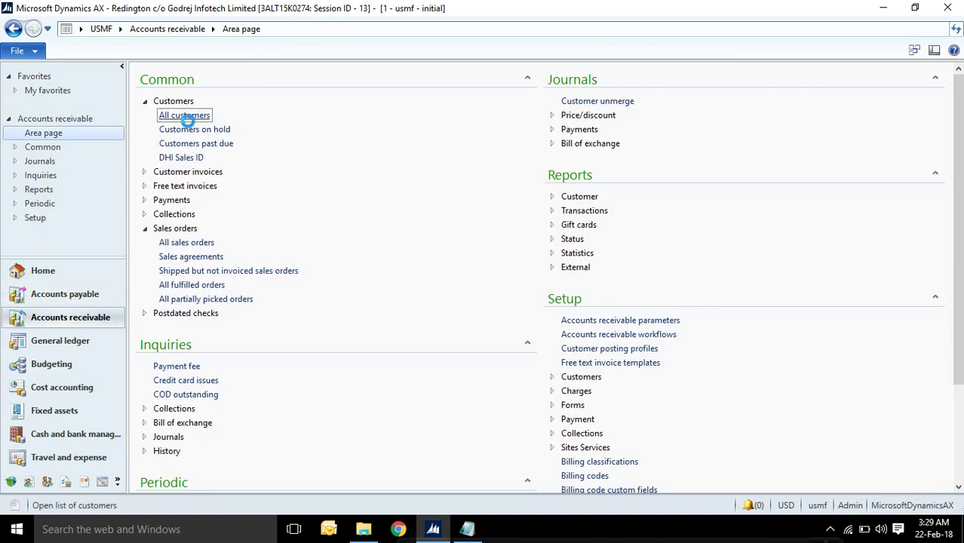
click(226, 221)
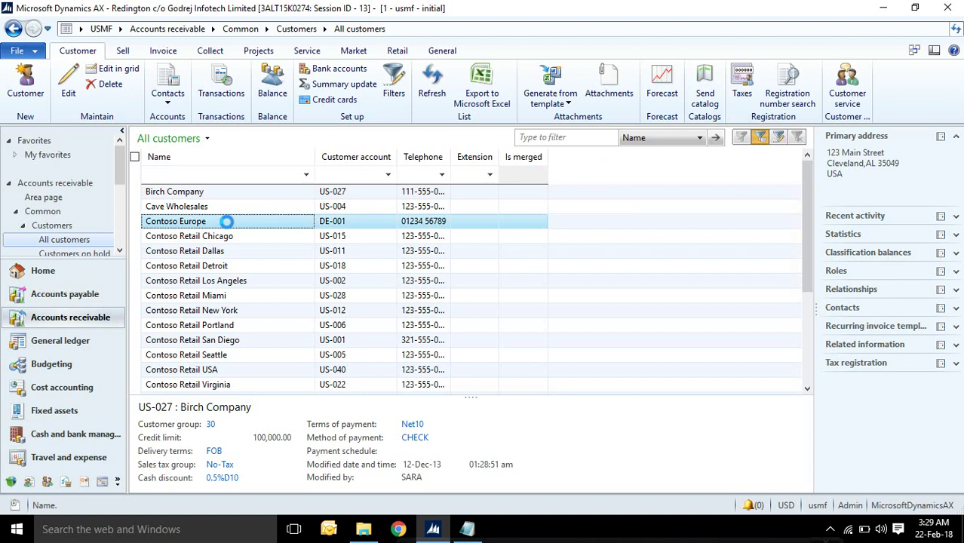
double_click(226, 221)
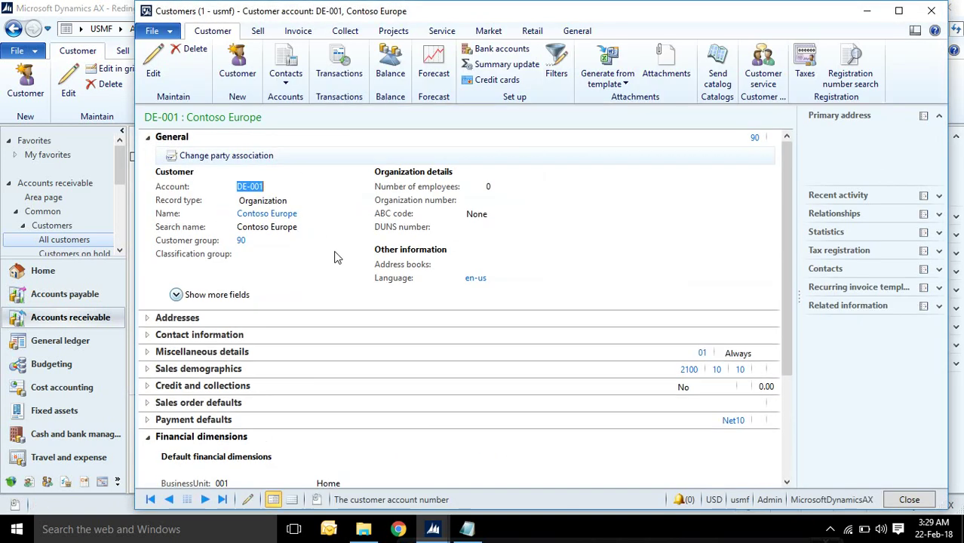
scroll(764, 274, down, 4)
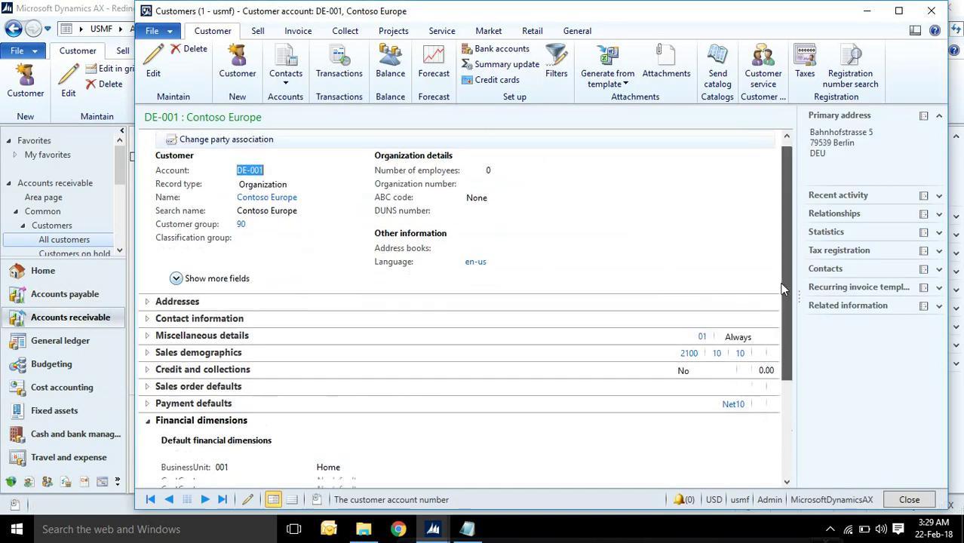
click(909, 499)
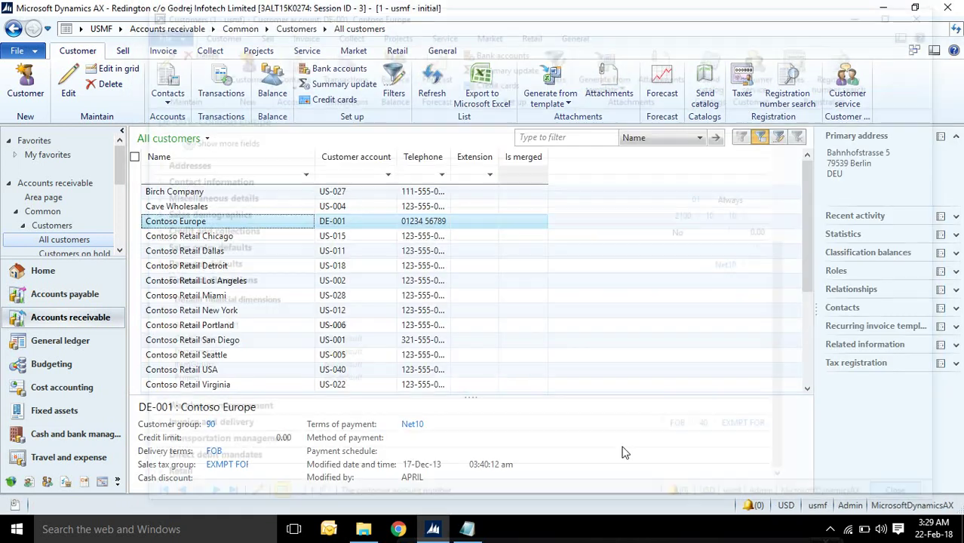
- Check asset BUIL-000003's value model financial dimensions (BusinessUnit 001 Home), then close both windows
click(64, 411)
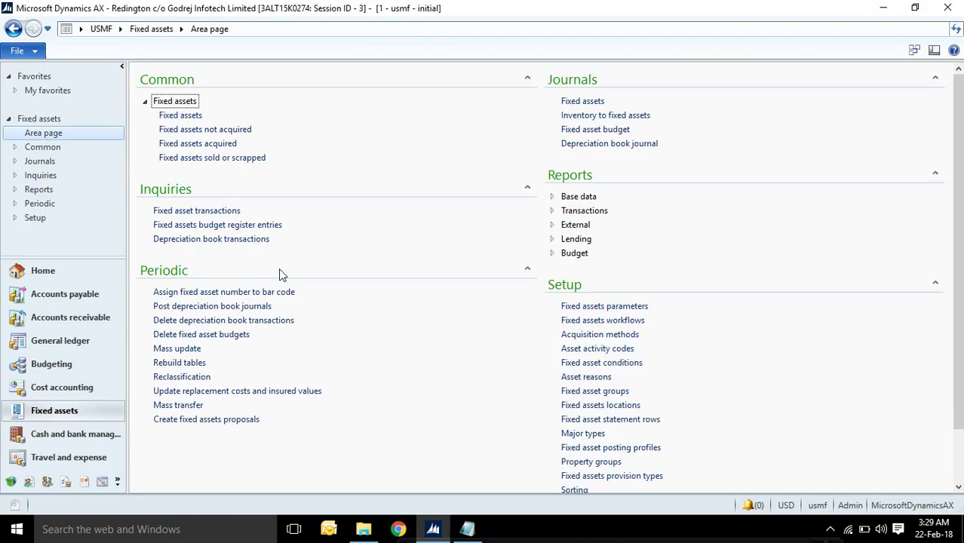
click(168, 117)
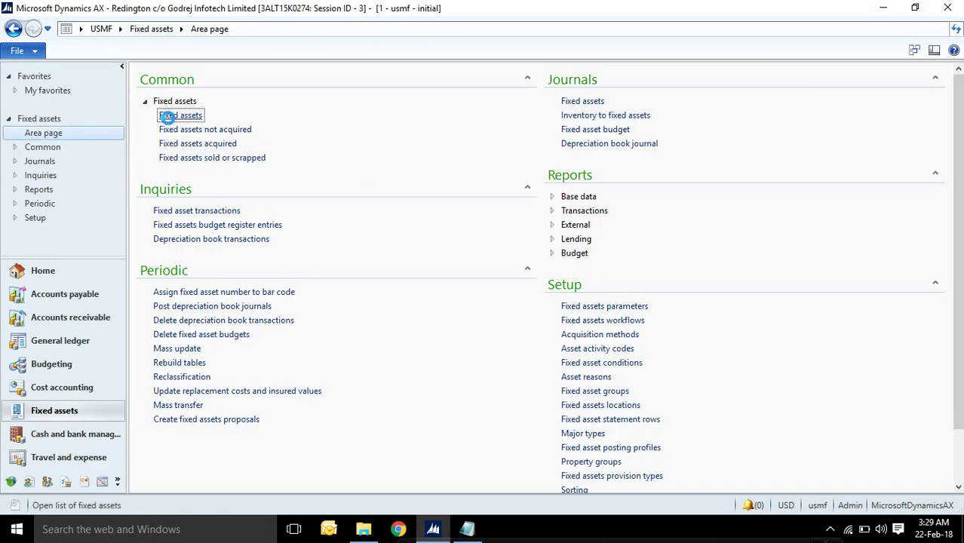
double_click(279, 200)
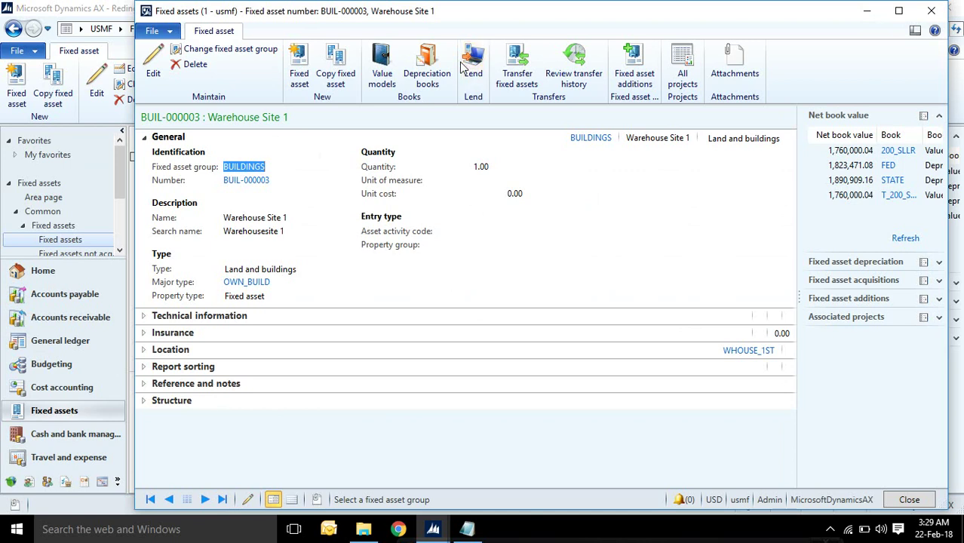
click(379, 76)
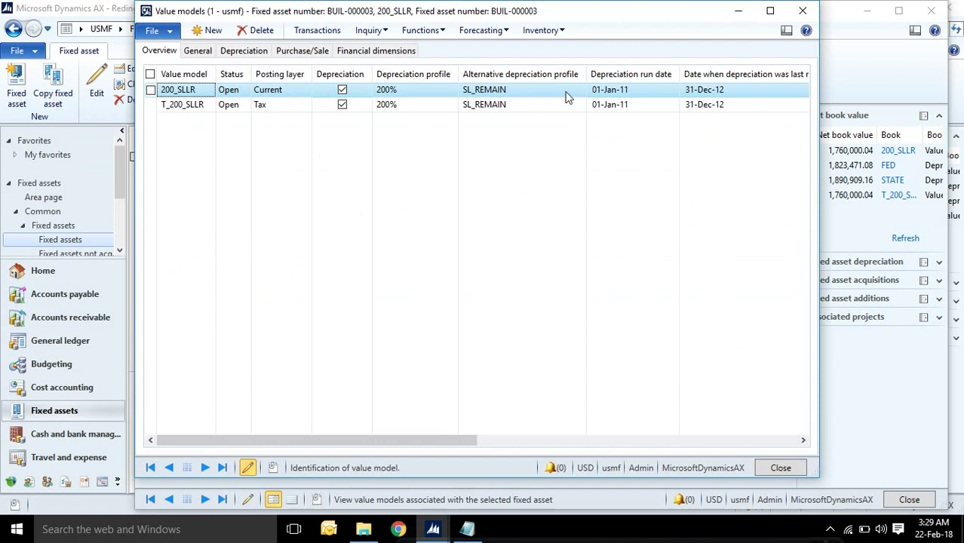
click(371, 53)
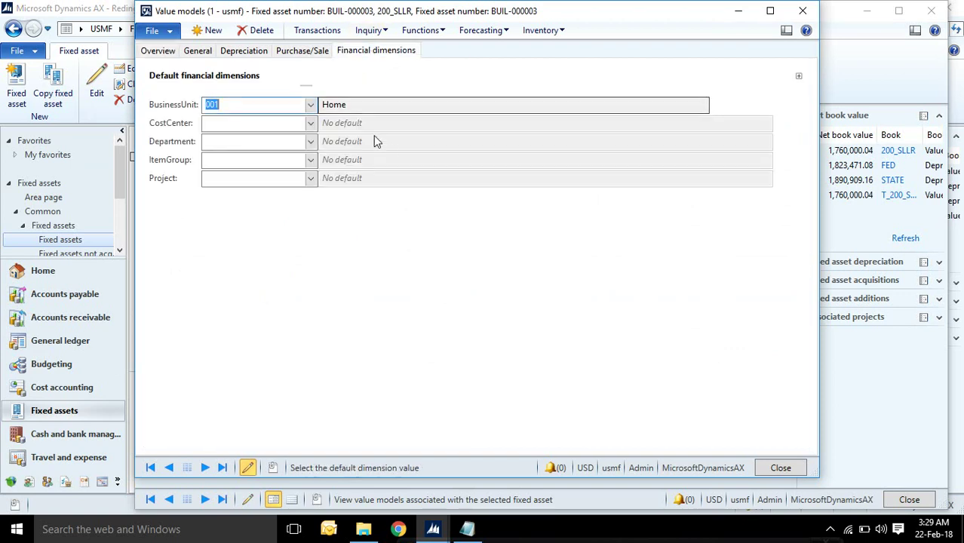
click(803, 11)
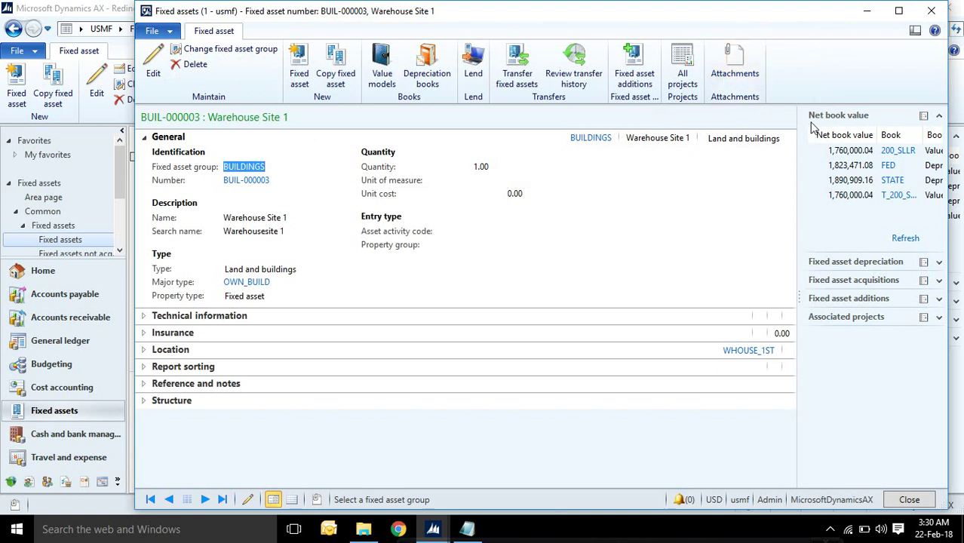
click(909, 499)
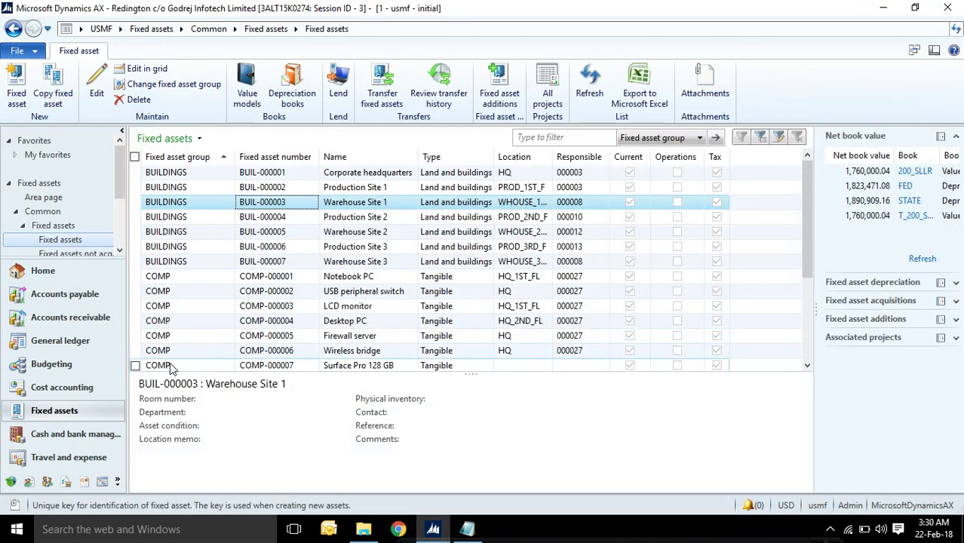
click(119, 29)
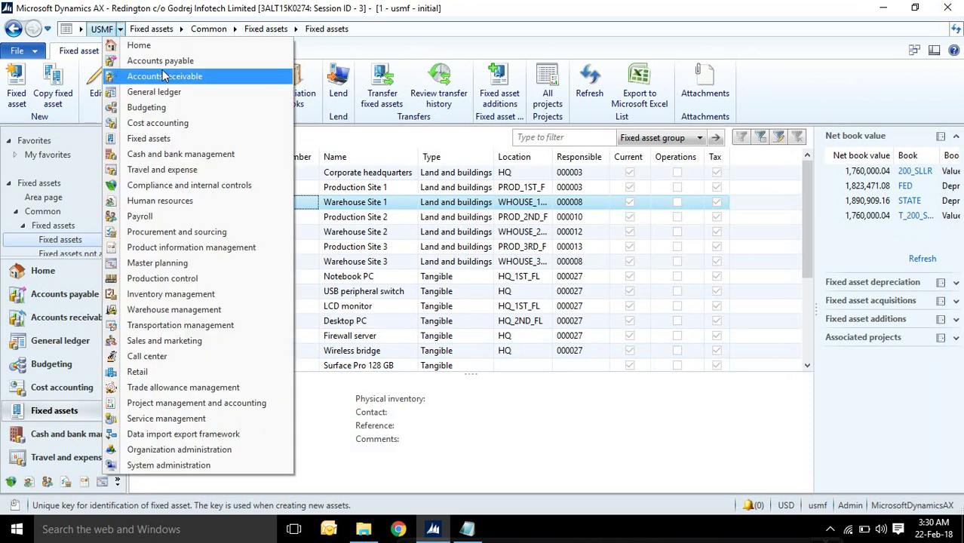
- Open released product C0001 for editing, review its financial dimensions, and close it
click(214, 247)
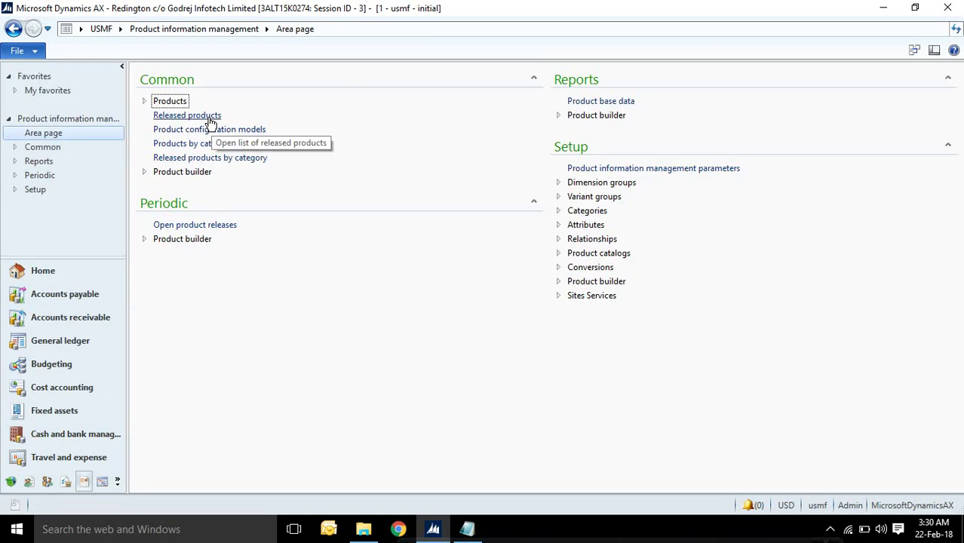
click(209, 116)
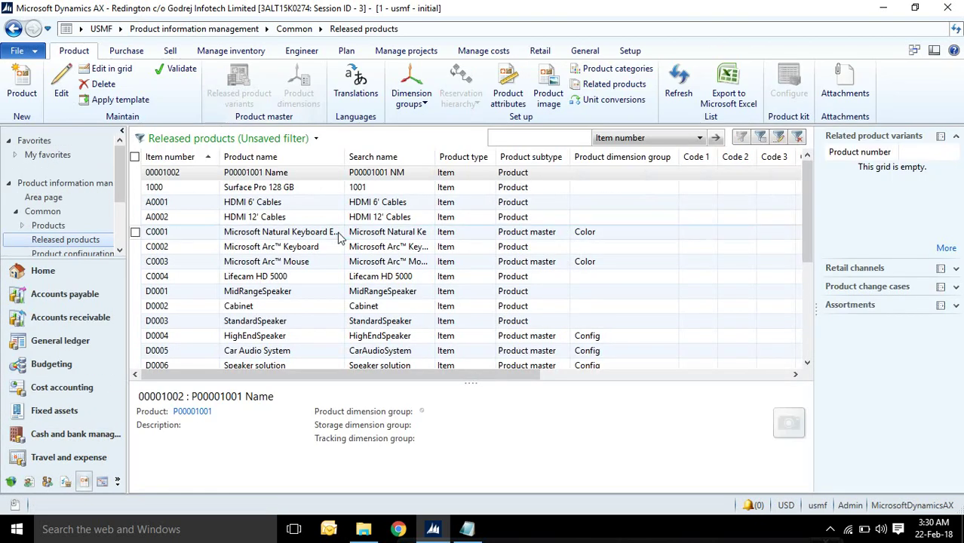
click(71, 101)
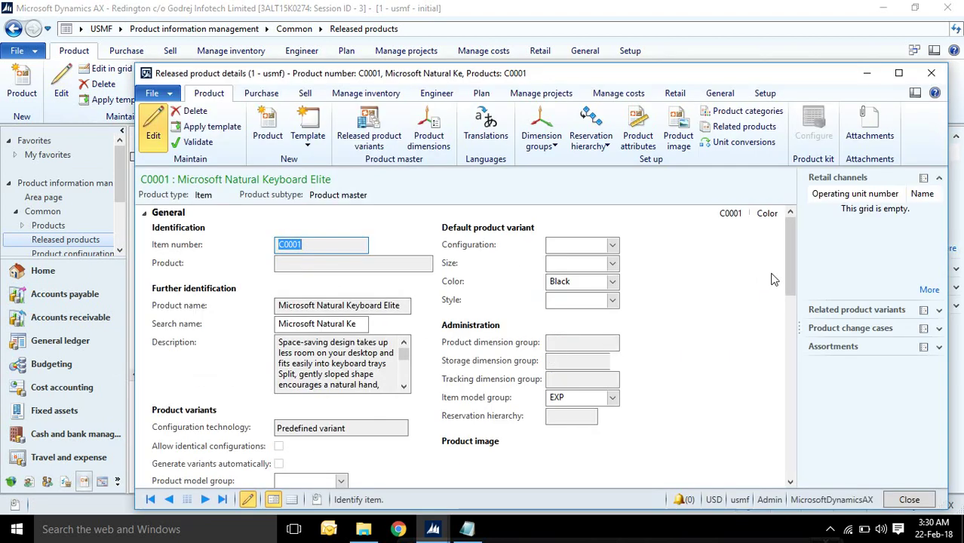
drag(789, 257, 795, 441)
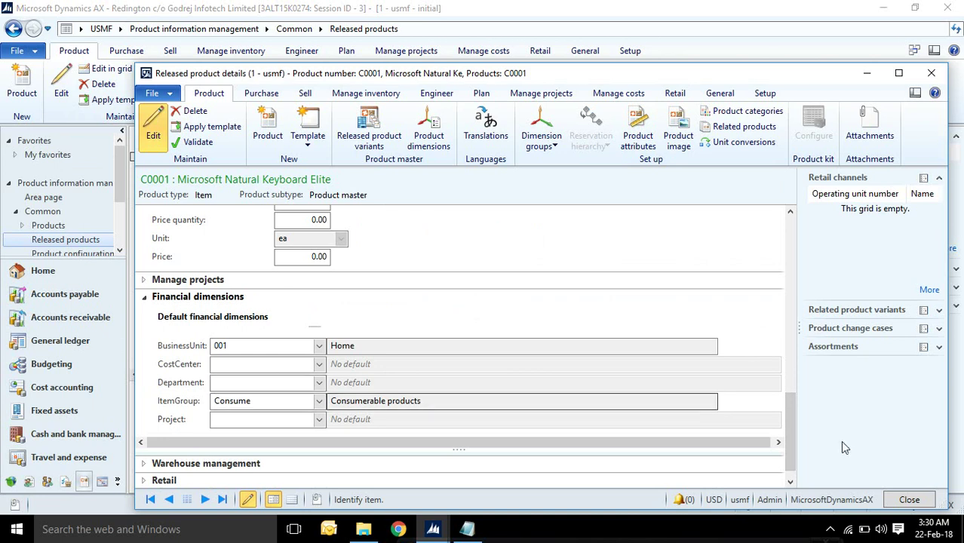
click(908, 500)
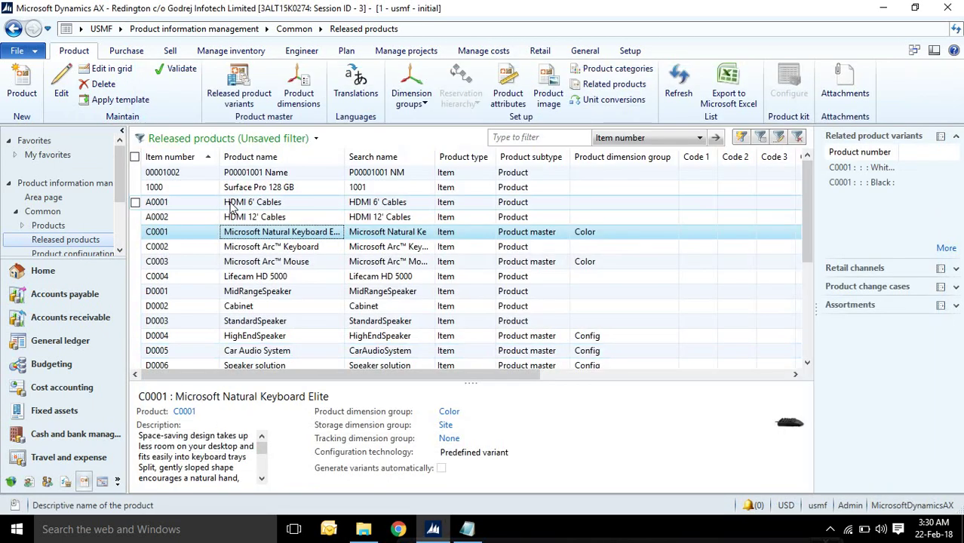
click(121, 28)
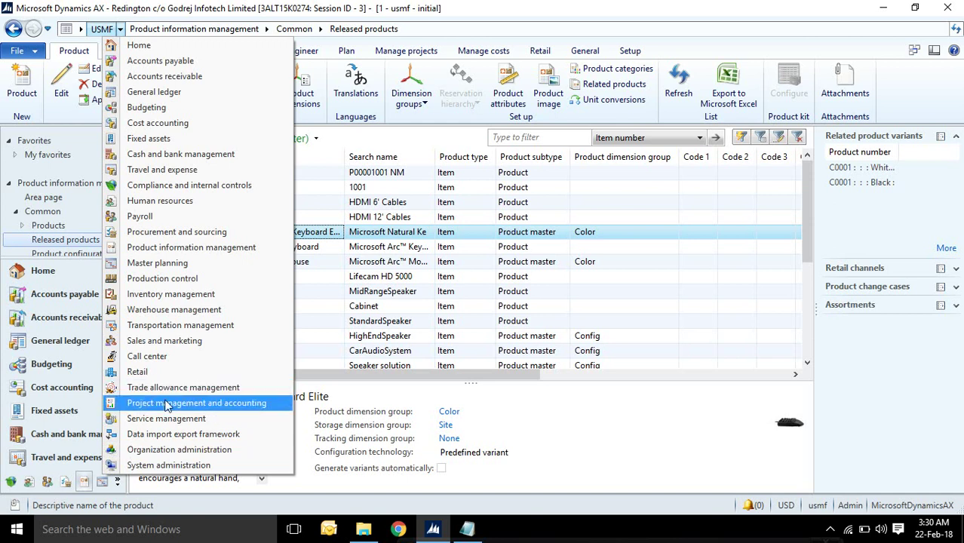
- Open the fourth employee's worker record from the Payroll employees list
click(47, 481)
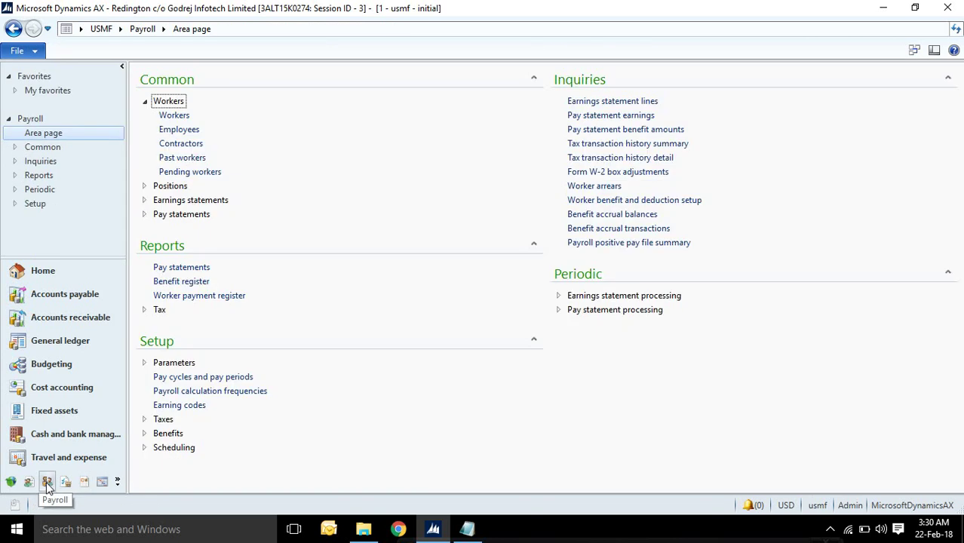
click(169, 132)
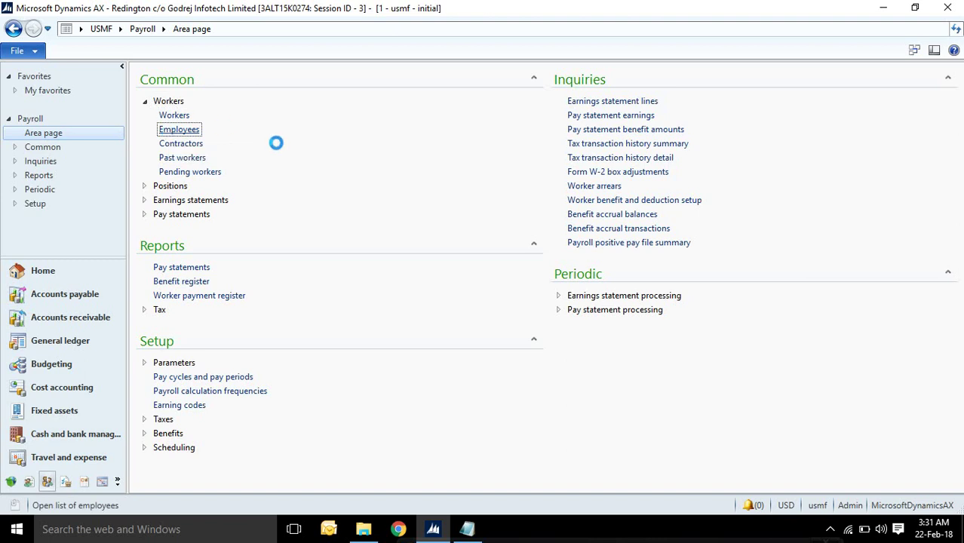
click(197, 236)
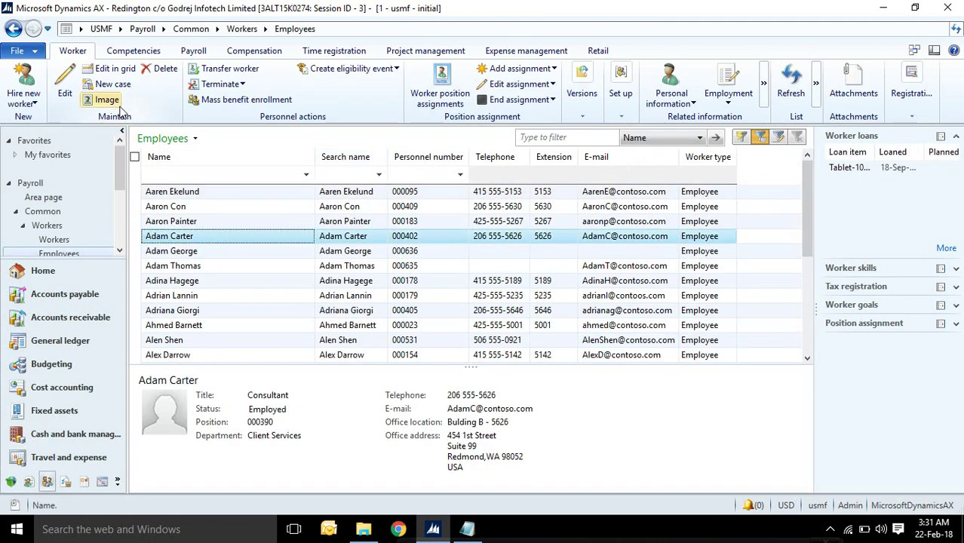
click(73, 100)
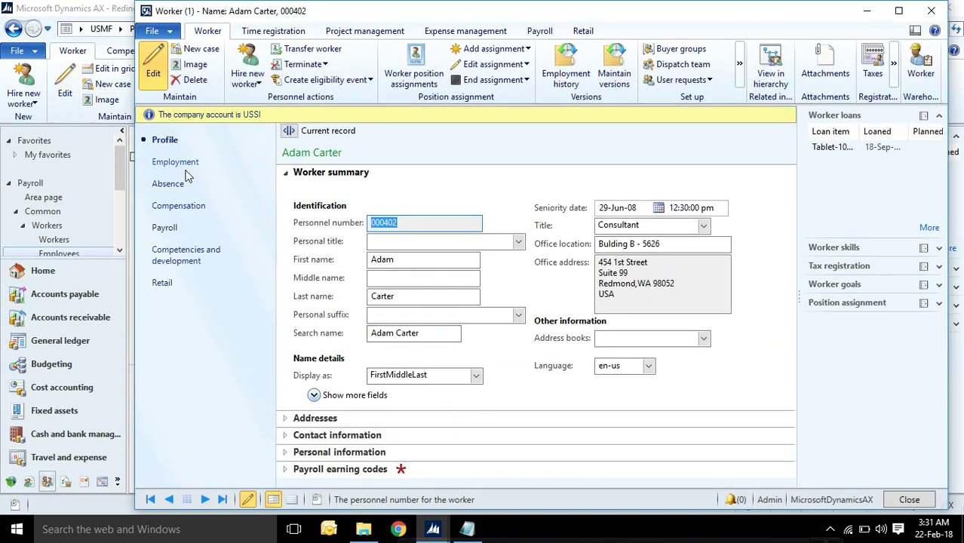
- Check the worker's employment financial dimensions, BusinessUnit 004 and Department 028, then close the record
click(184, 163)
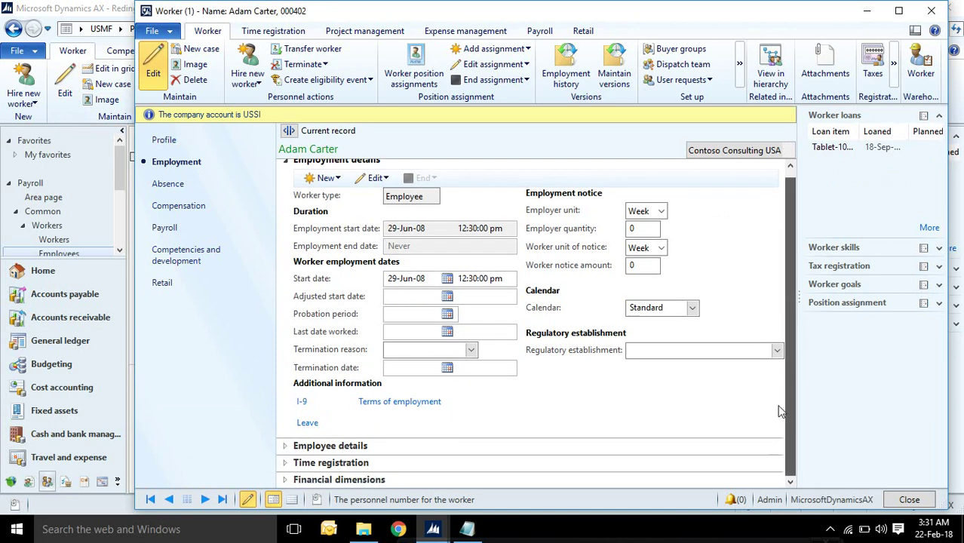
click(343, 479)
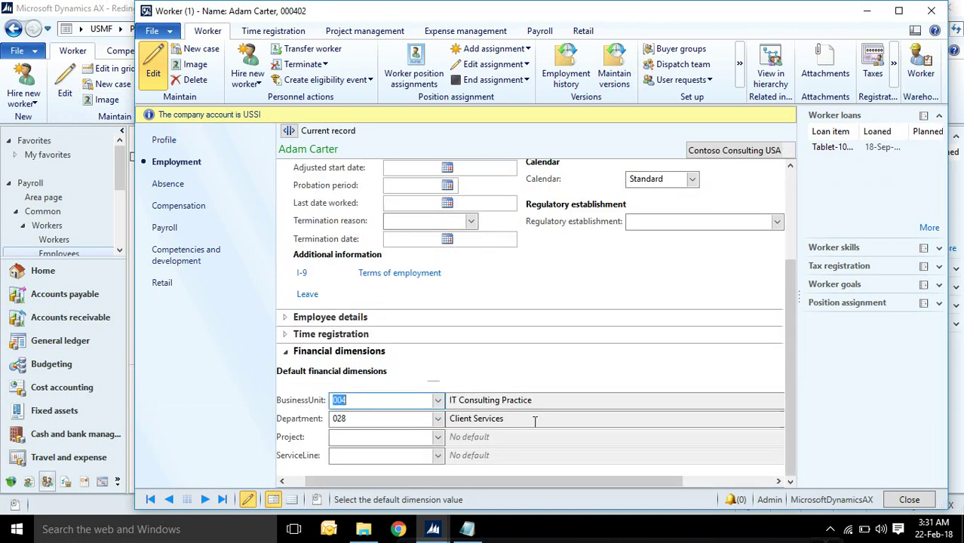
click(908, 499)
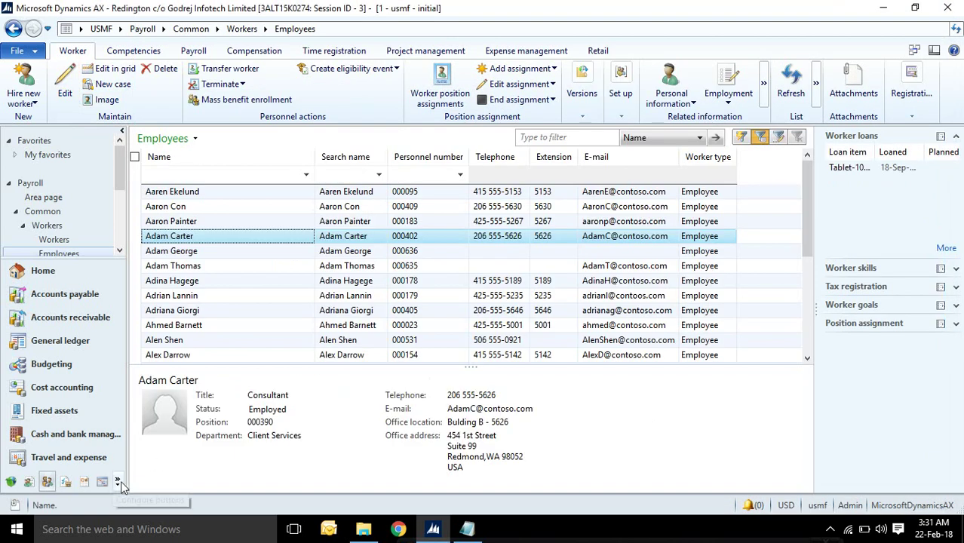
click(121, 482)
- Open a user's worker relations and inspect the Name field in the Person field's personalization layout
click(183, 499)
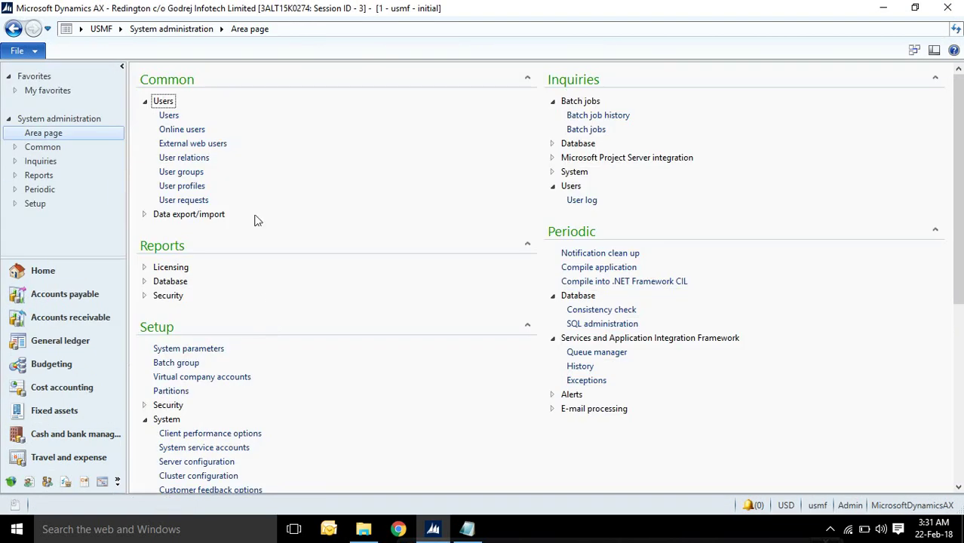
click(168, 116)
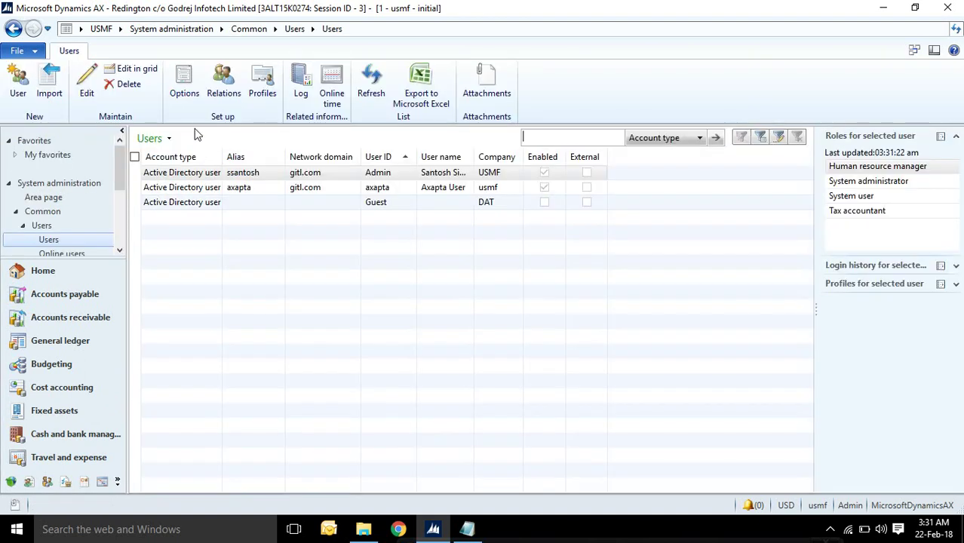
click(224, 79)
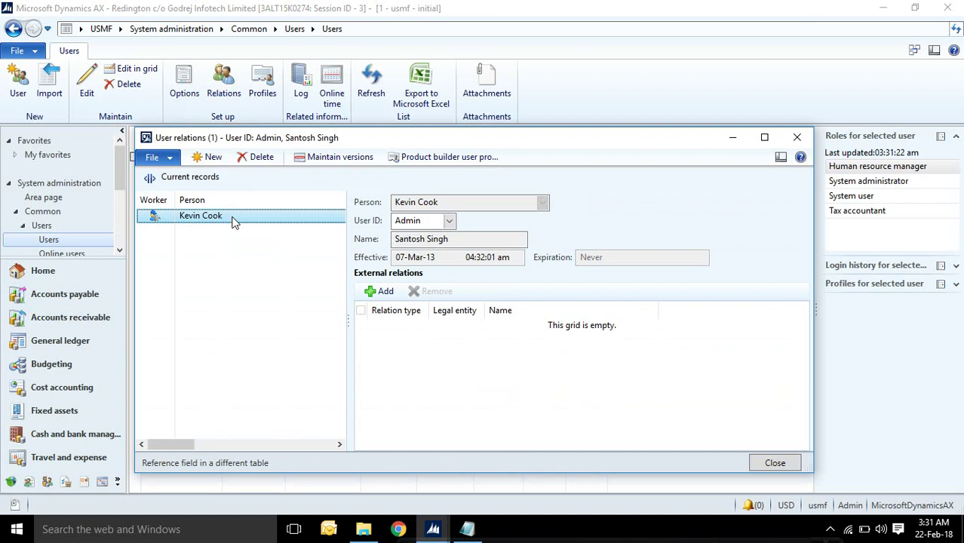
right_click(233, 220)
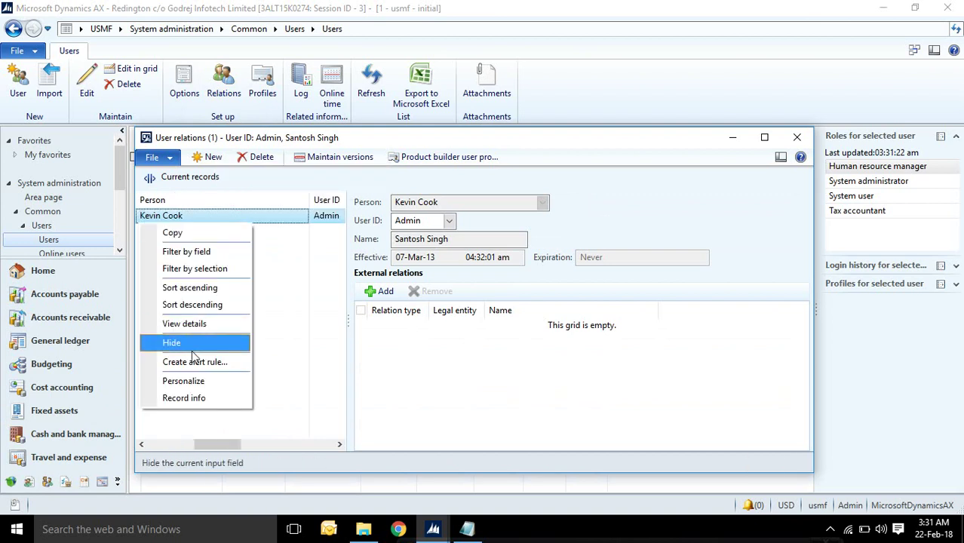
click(181, 381)
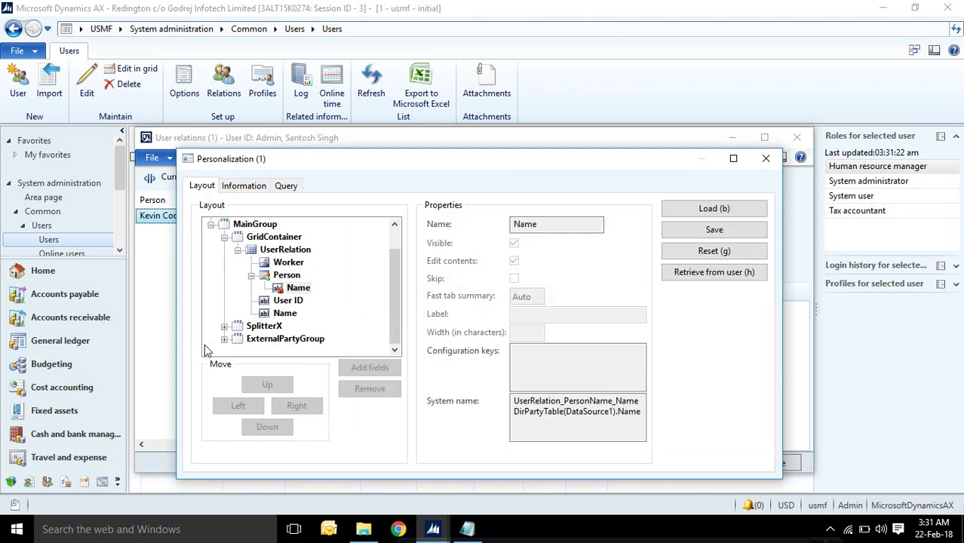
click(586, 416)
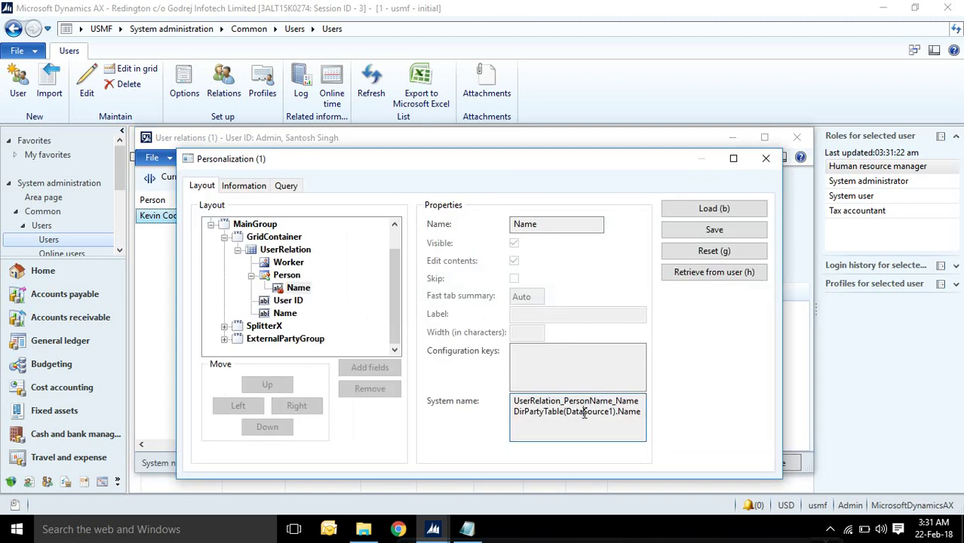
click(765, 158)
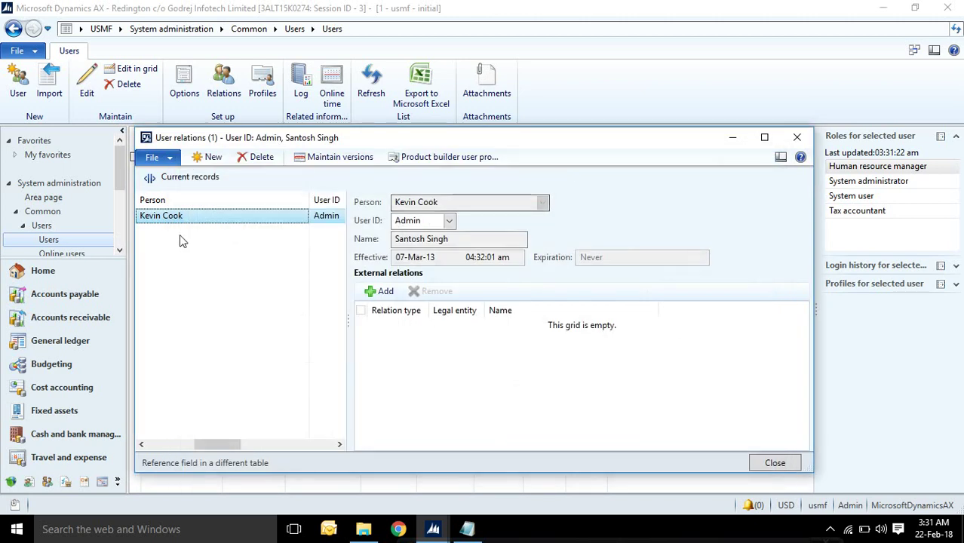
drag(227, 446, 183, 446)
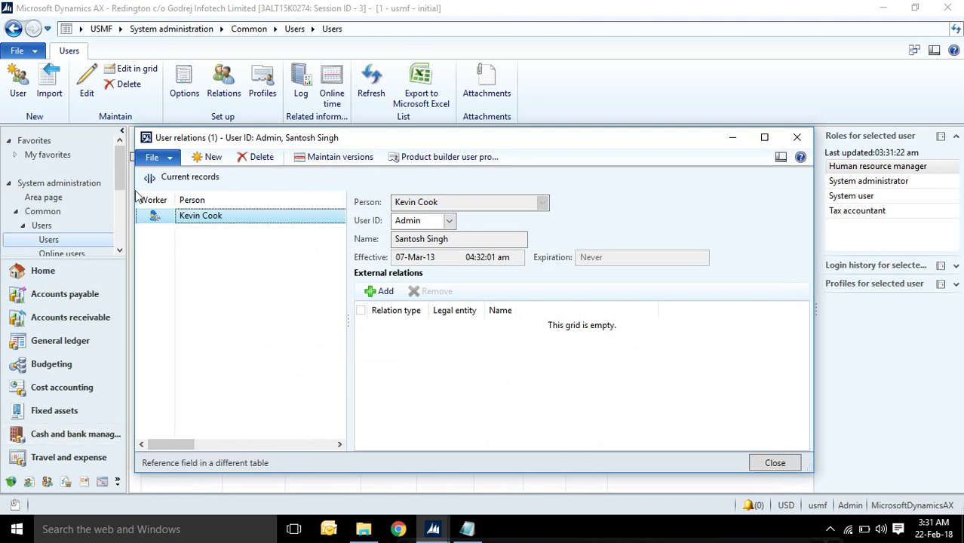
- Inspect the User ID field in the Worker field's personalization, then close the relations window
right_click(155, 217)
click(184, 271)
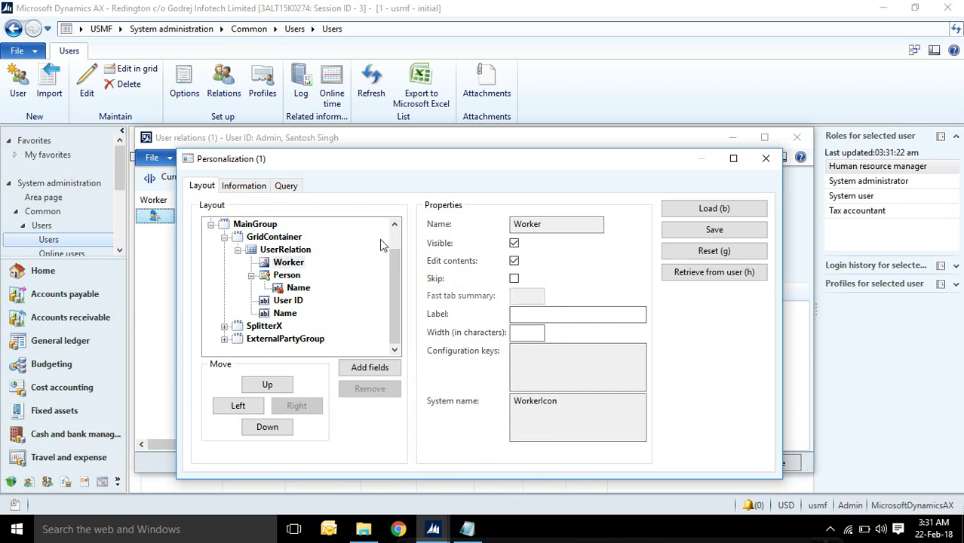
click(280, 303)
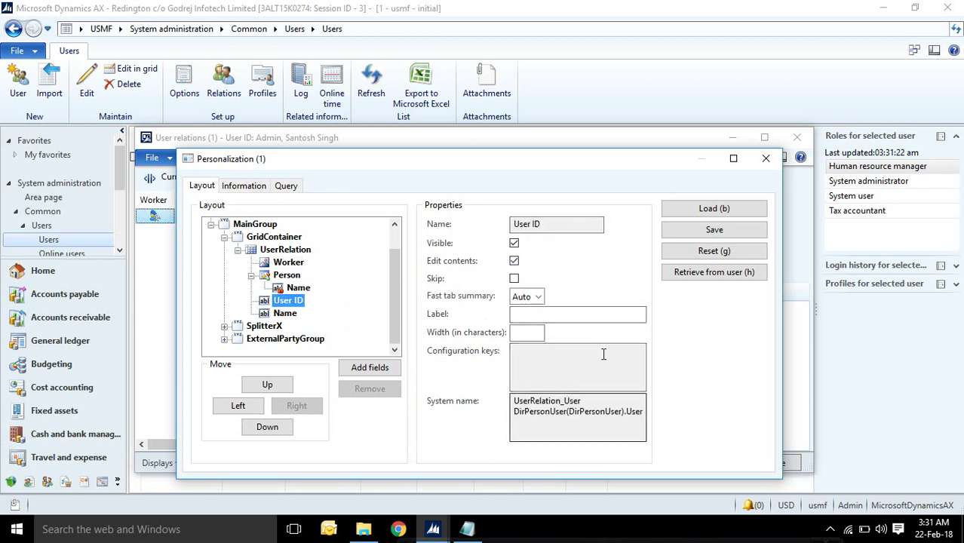
click(765, 157)
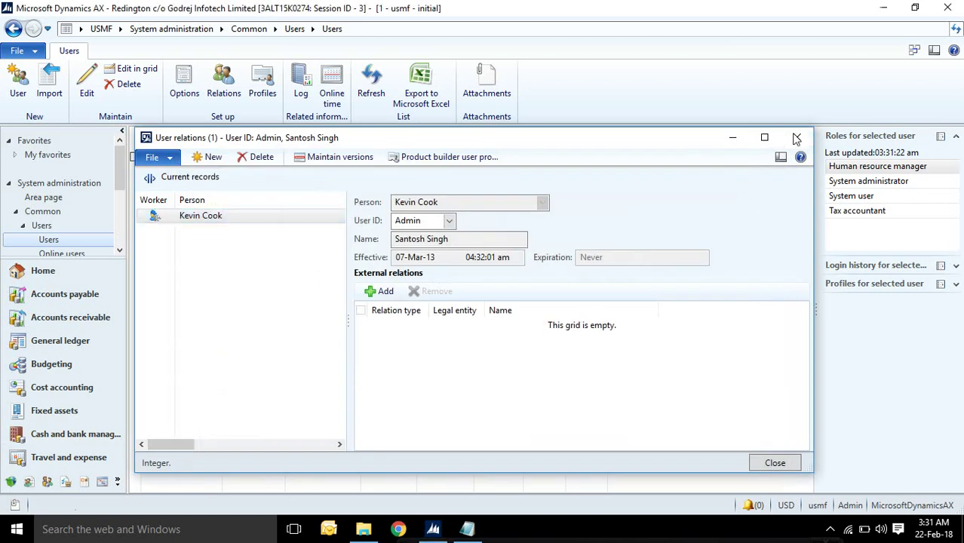
click(797, 138)
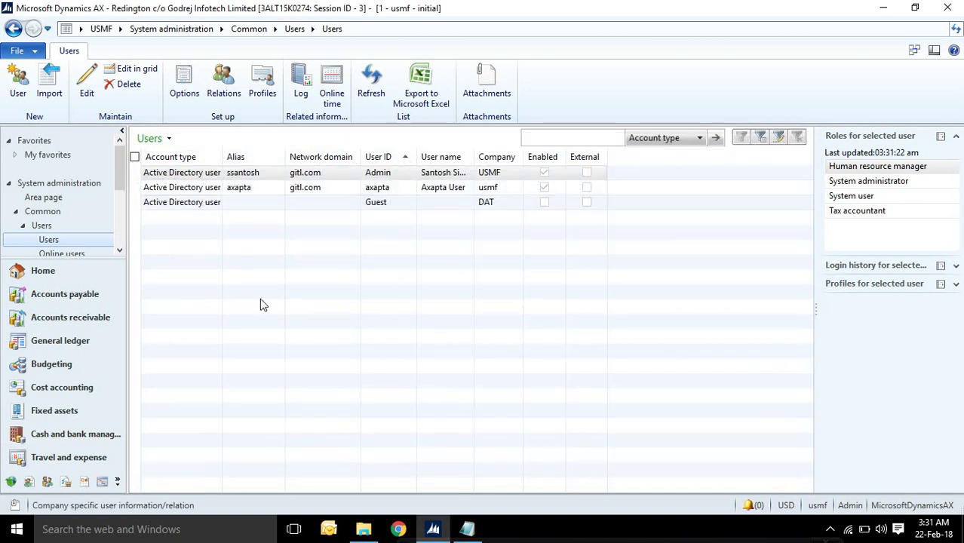
- Open the user's Options, dismiss the usage notice, and review the language and start company settings
click(184, 94)
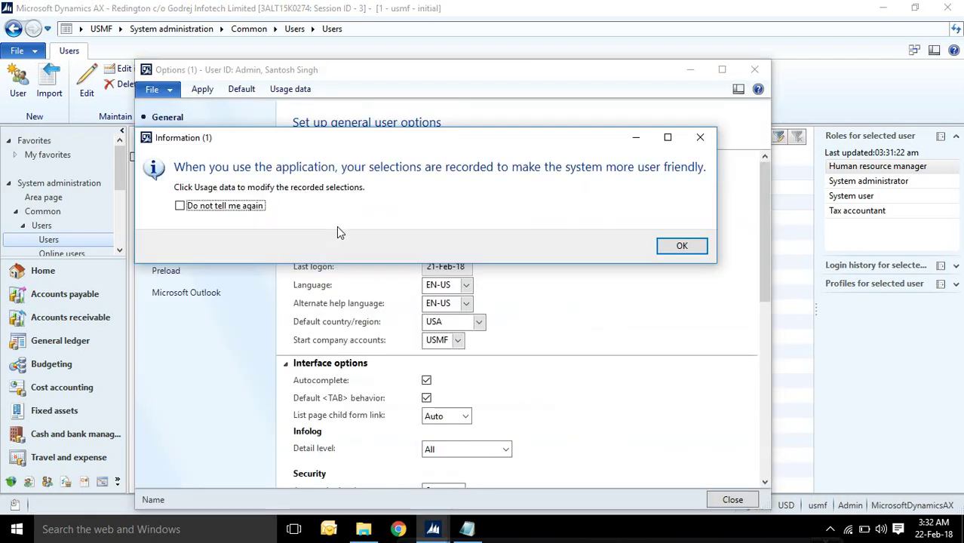
click(675, 245)
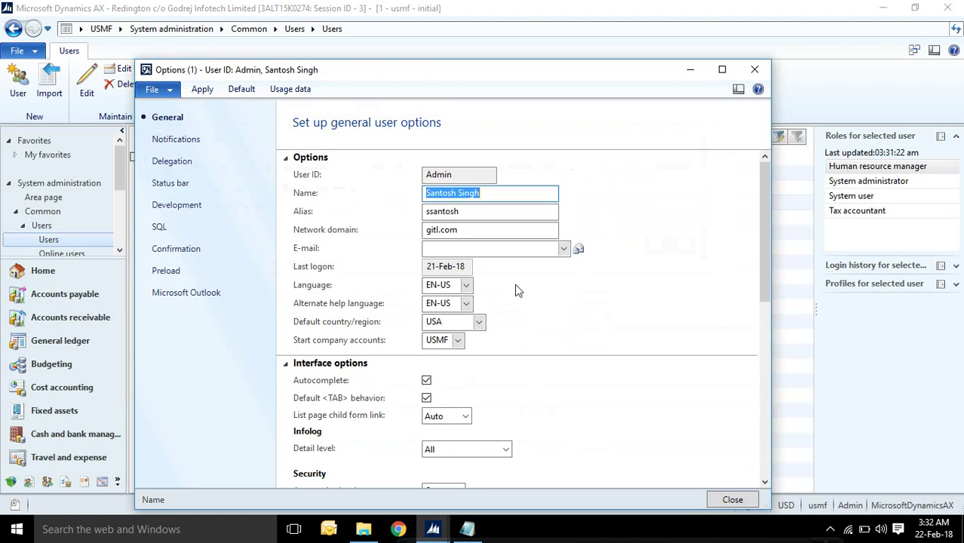
click(453, 287)
click(450, 302)
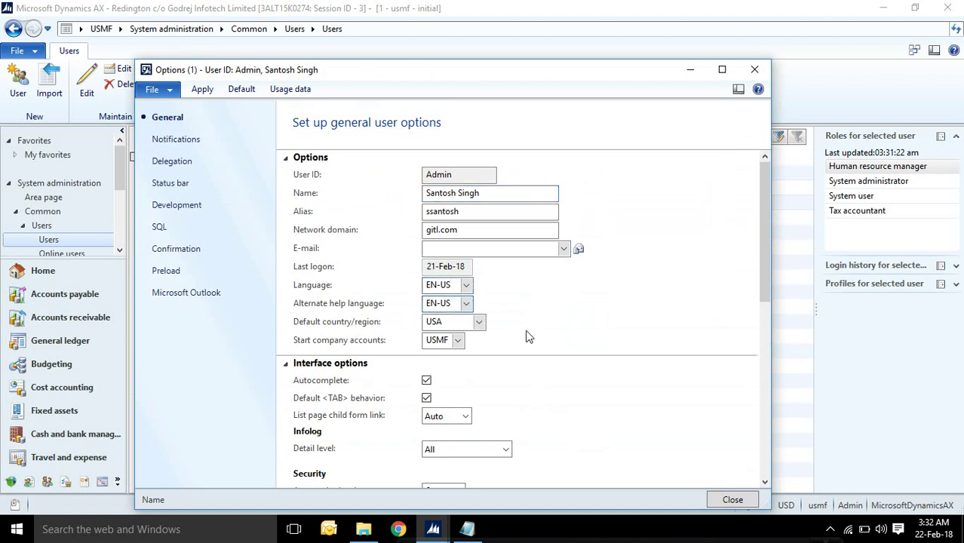
click(442, 341)
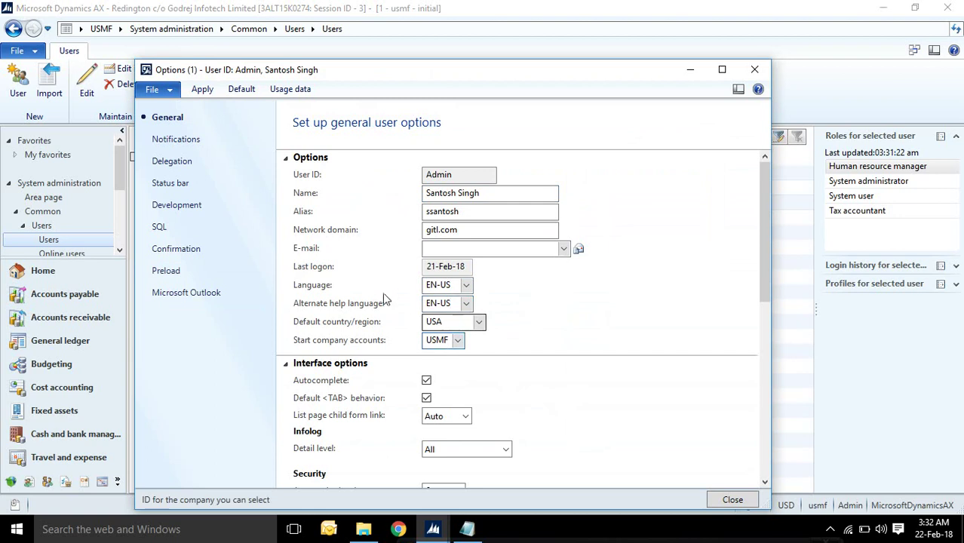
- Review the Development options, keeping Debug mode at When Breakpoint, then return to General
click(178, 205)
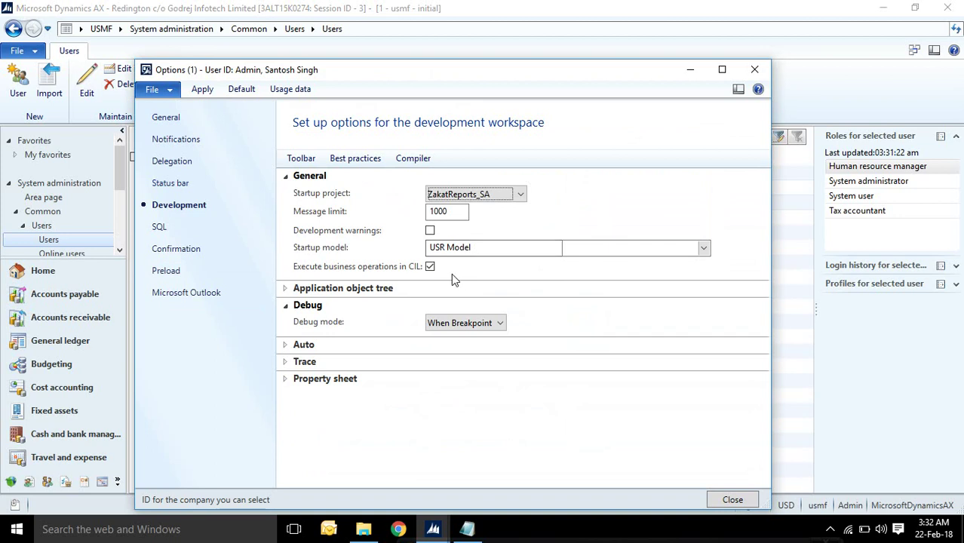
click(468, 323)
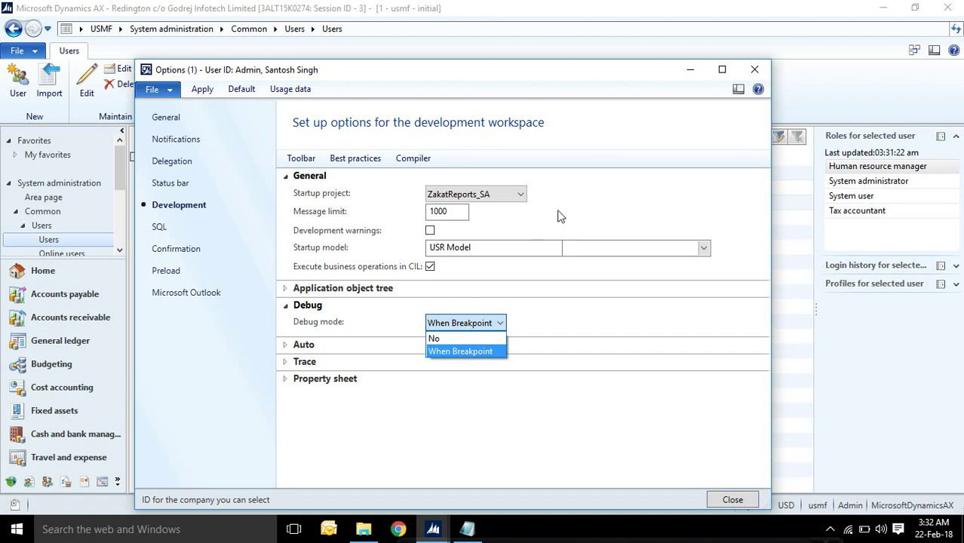
click(543, 227)
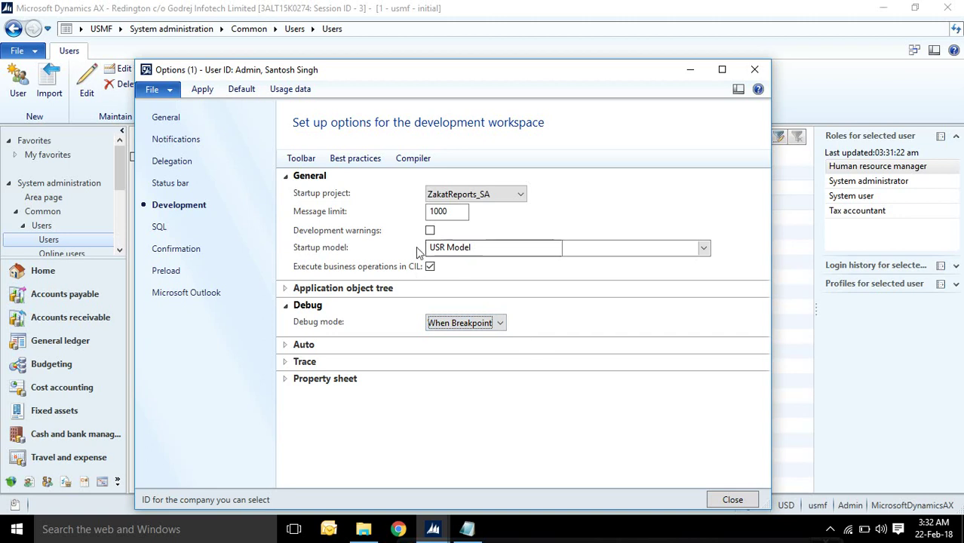
click(287, 289)
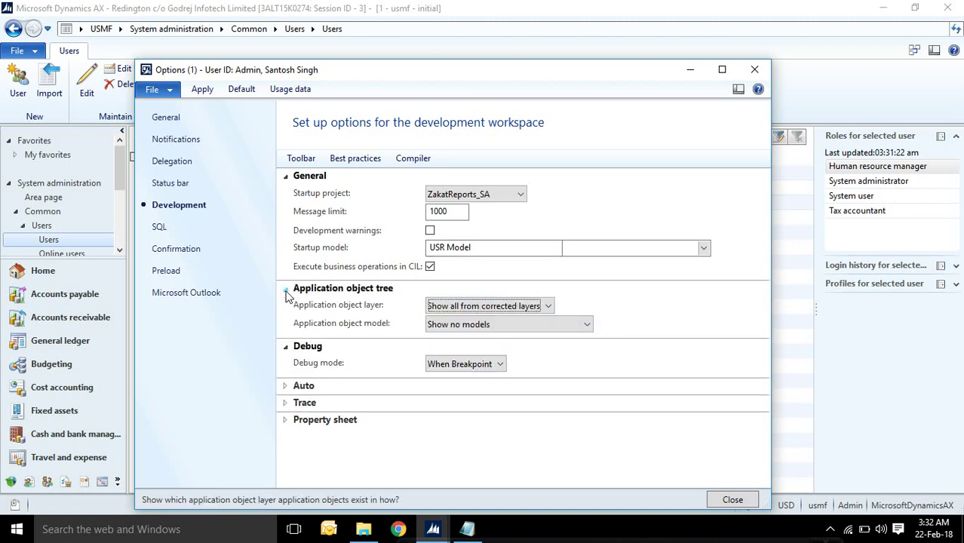
click(286, 288)
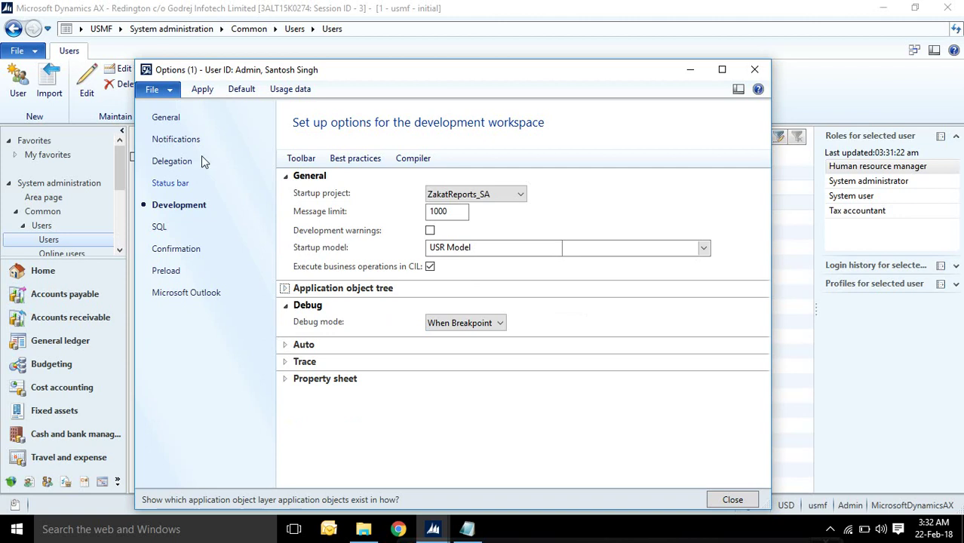
click(167, 117)
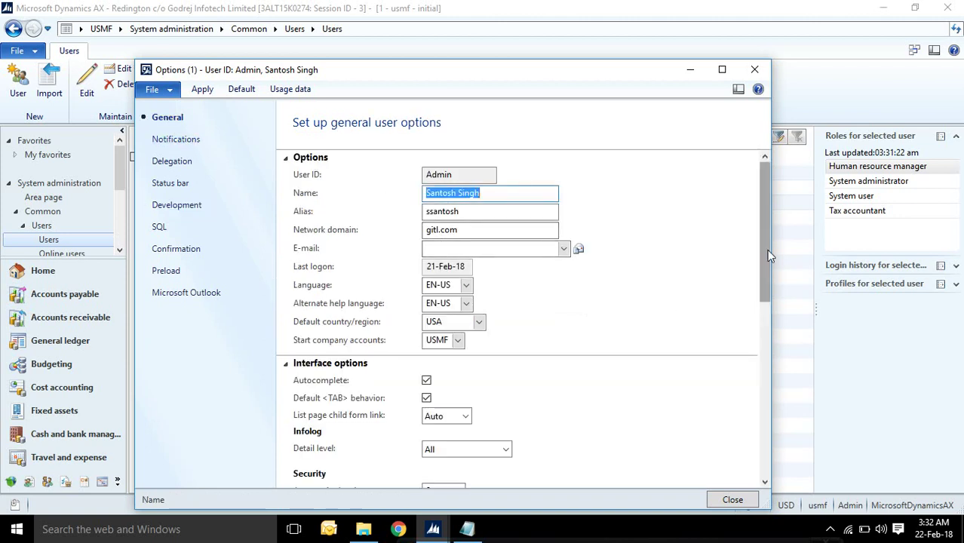
drag(767, 248, 729, 334)
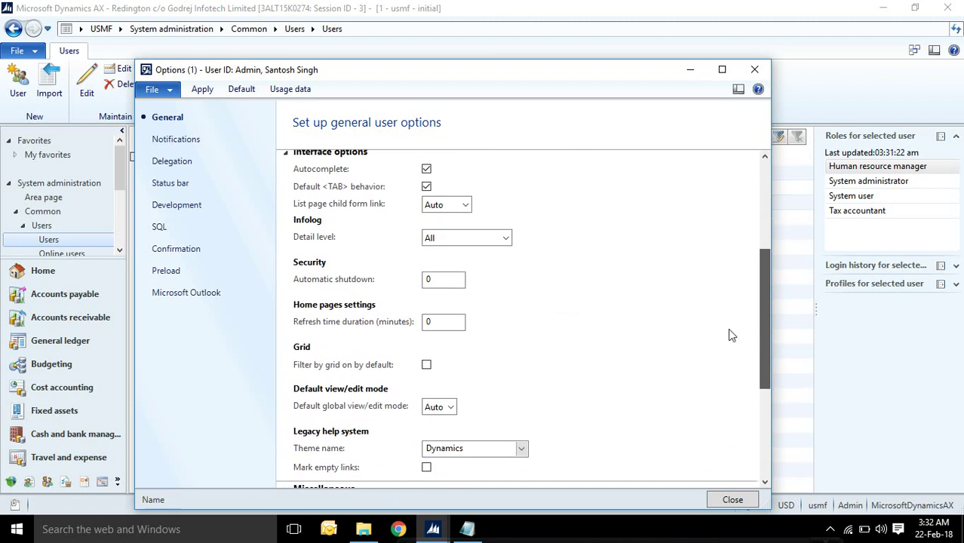
click(439, 278)
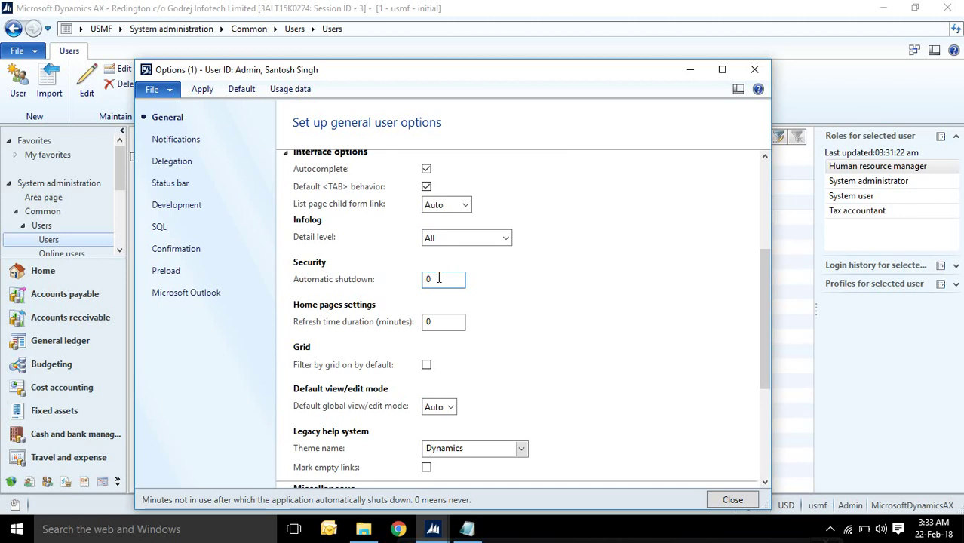
click(726, 505)
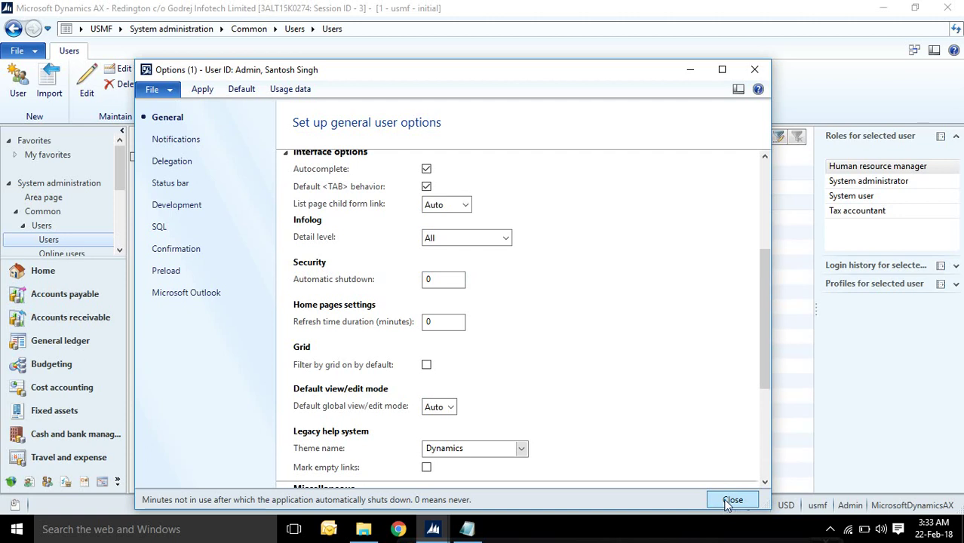
- Close the Options form to return to the Users list
click(754, 70)
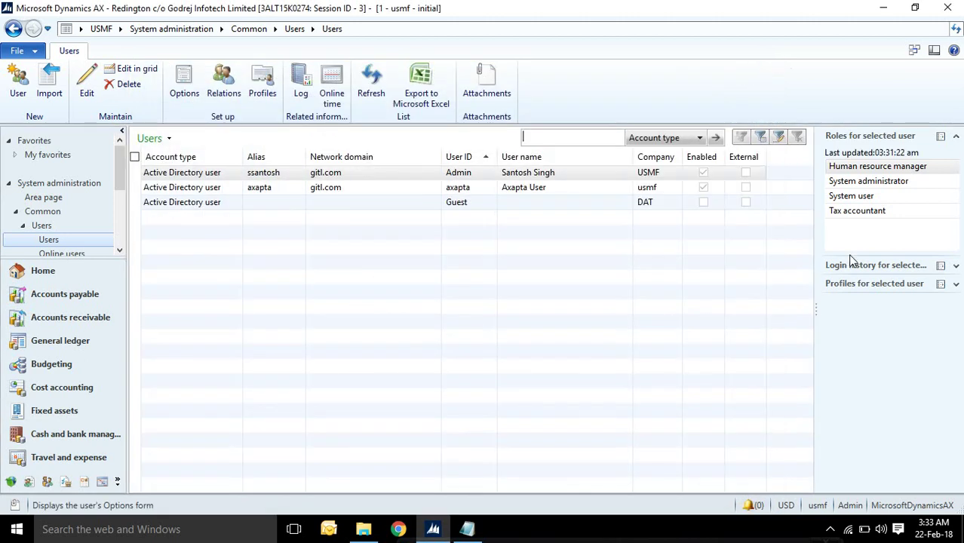
click(829, 530)
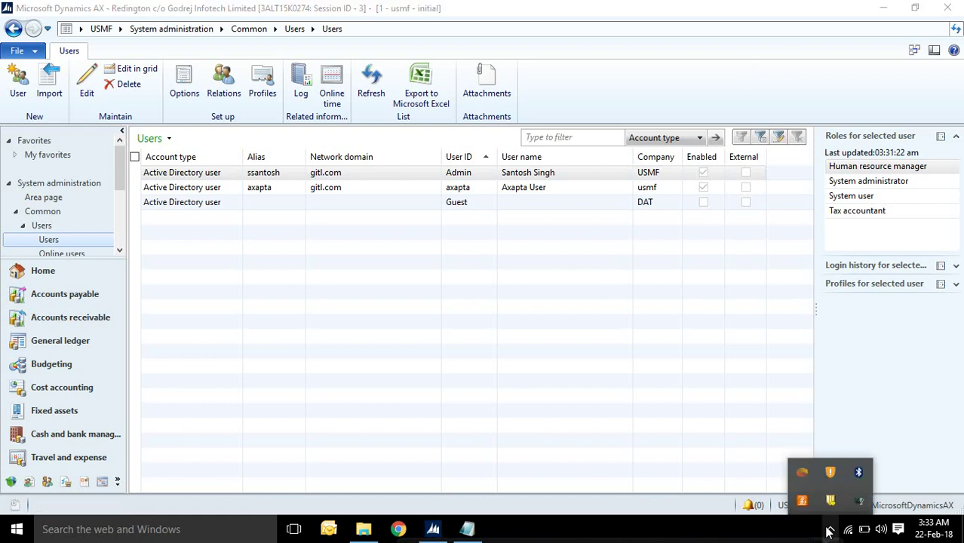
right_click(861, 504)
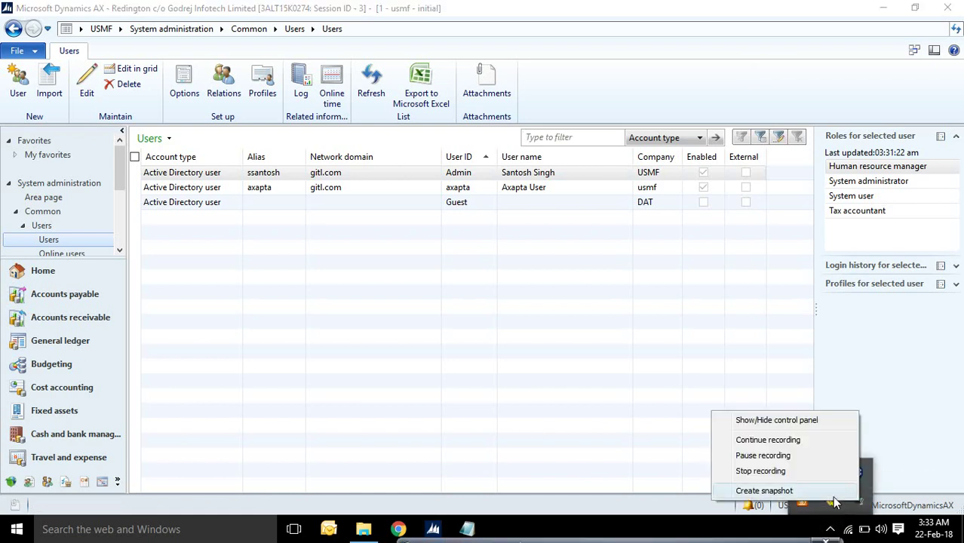